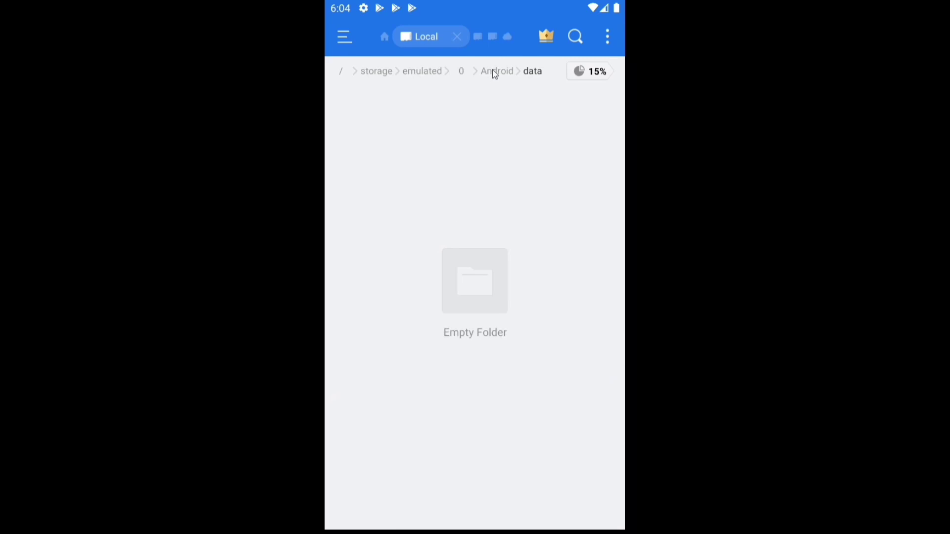
# Go up to the Android folder, look inside its obb folder, and return to the Android folder.
pyautogui.click(491, 70)
pyautogui.click(513, 129)
pyautogui.click(492, 82)
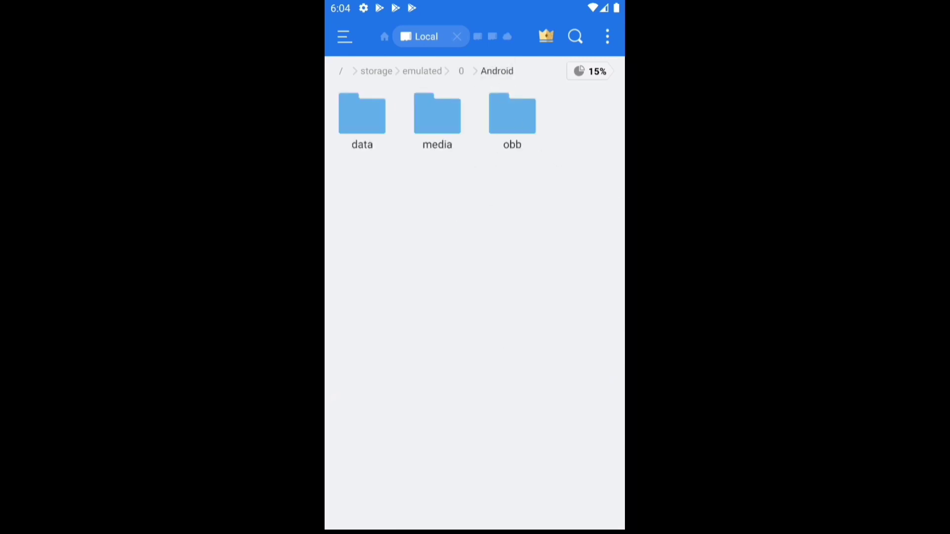
# Switch to the third-party Files app and open the Android > data folder in internal shared storage.
pyautogui.press('Home')
pyautogui.moveTo(504, 360); pyautogui.dragTo(504, 173)
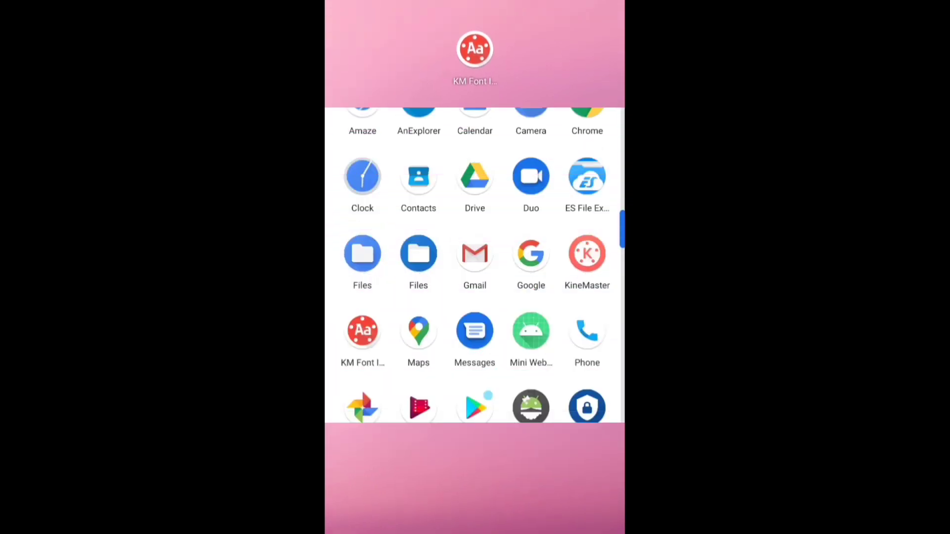
pyautogui.click(420, 266)
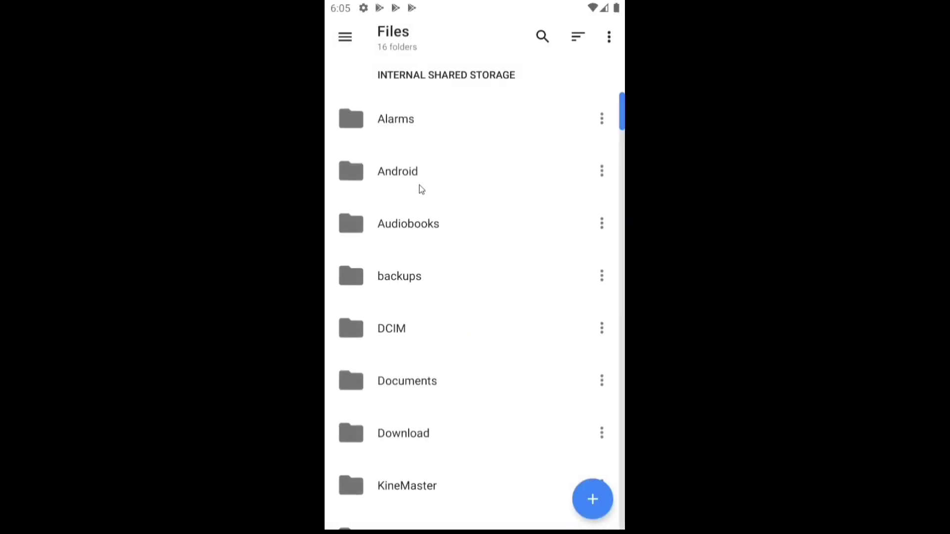
pyautogui.click(343, 40)
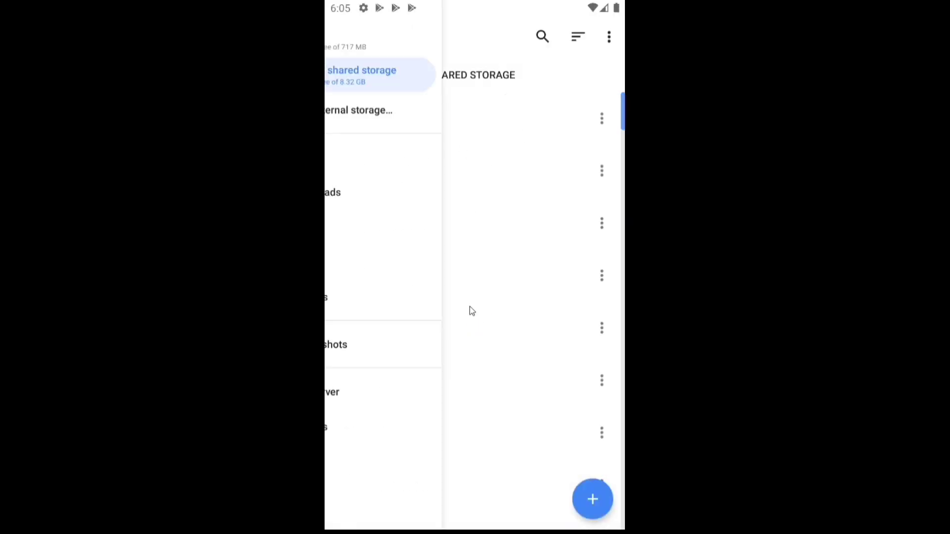
pyautogui.click(580, 171)
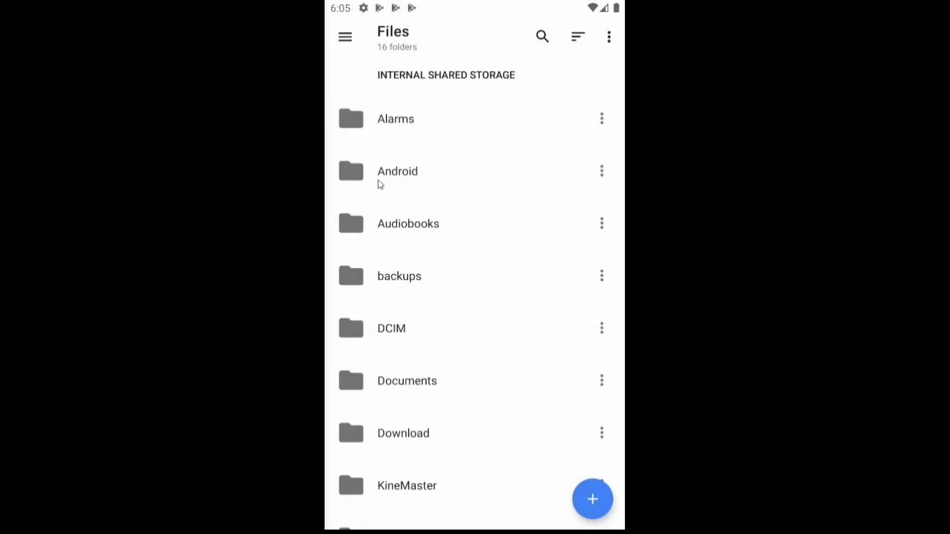
pyautogui.click(379, 185)
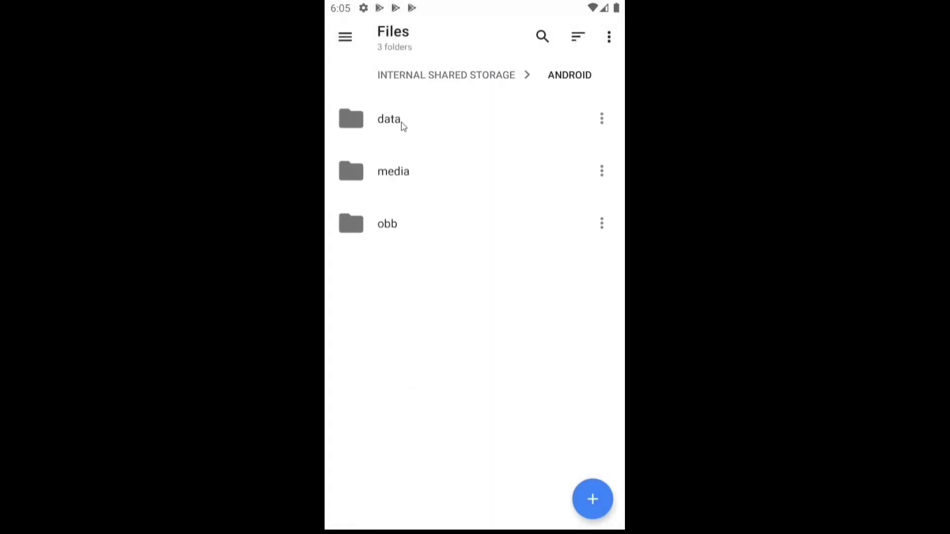
pyautogui.click(390, 125)
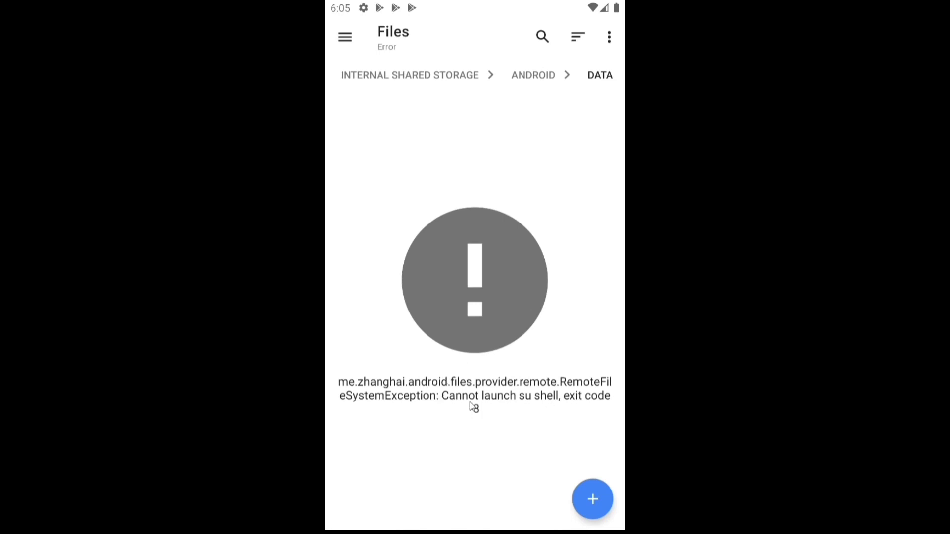
# Return to the Android folder and remove the Files app from the recent apps.
pyautogui.click(609, 37)
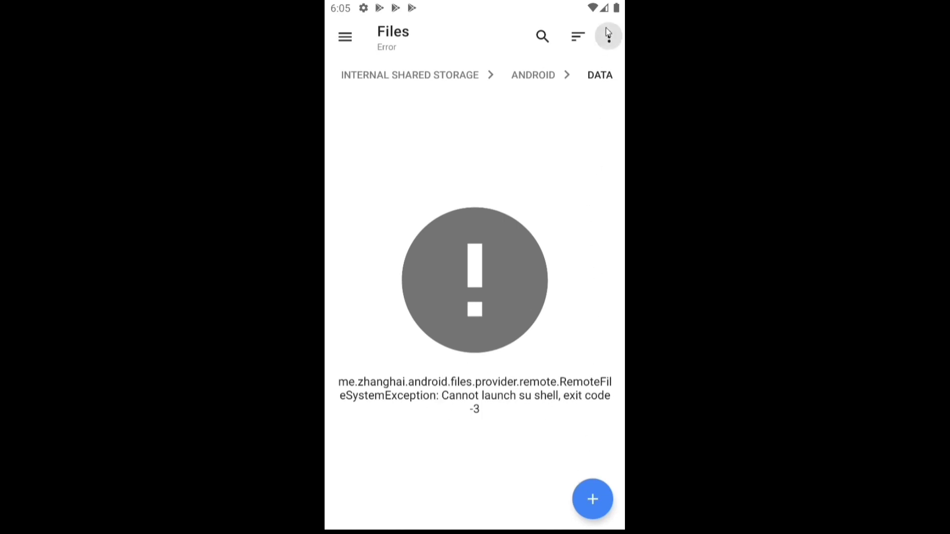
pyautogui.click(413, 181)
pyautogui.press('Escape')
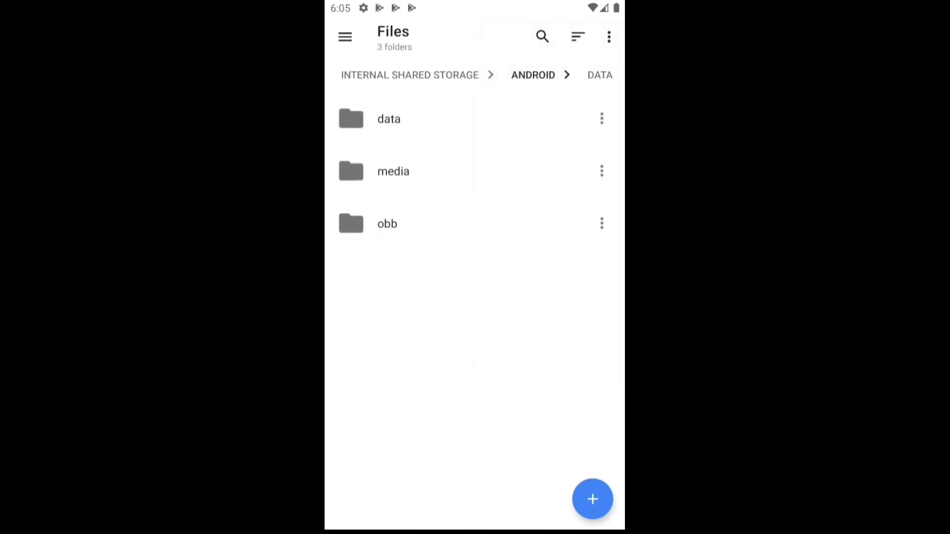
pyautogui.press('Home')
pyautogui.hotkey('alt', 'Tab')
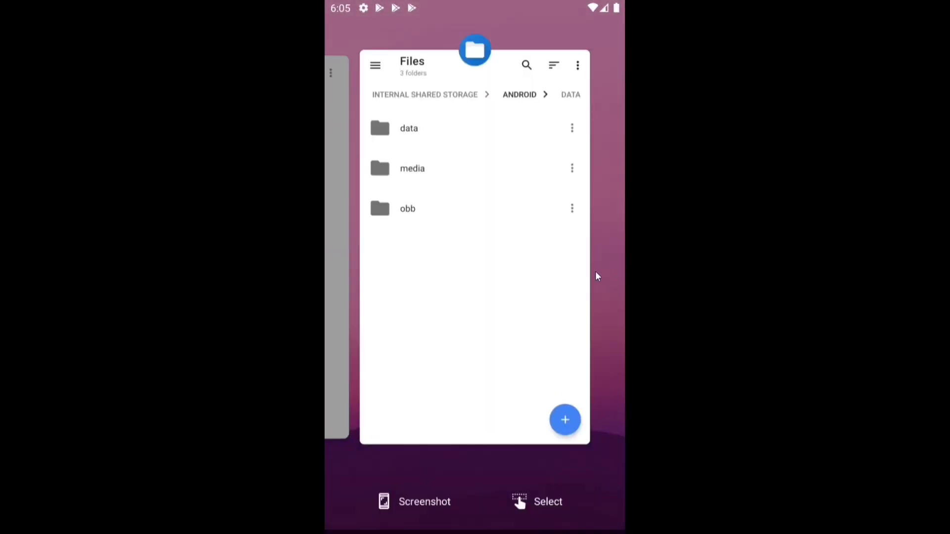
pyautogui.moveTo(493, 256); pyautogui.dragTo(511, 2)
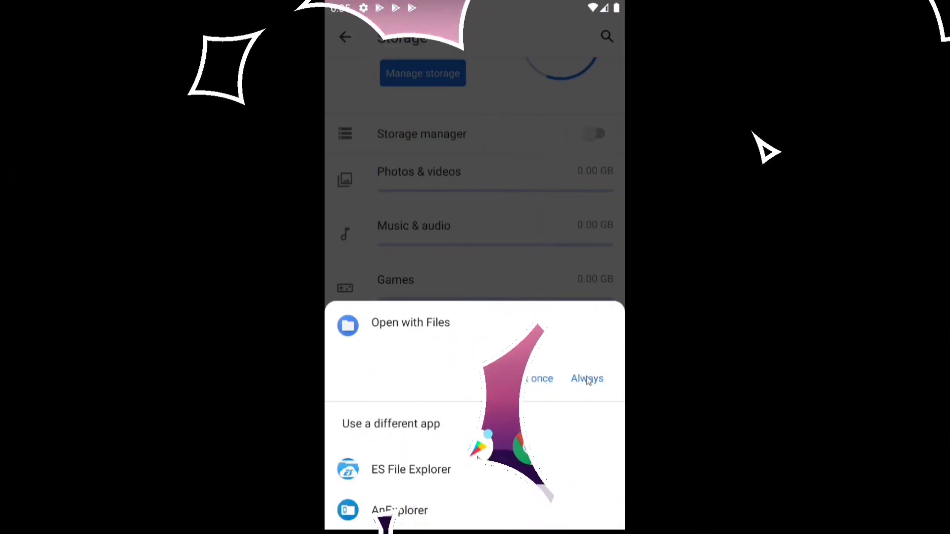
# Open the device storage with the system Files app just once and browse the Android > data folder.
pyautogui.click(538, 384)
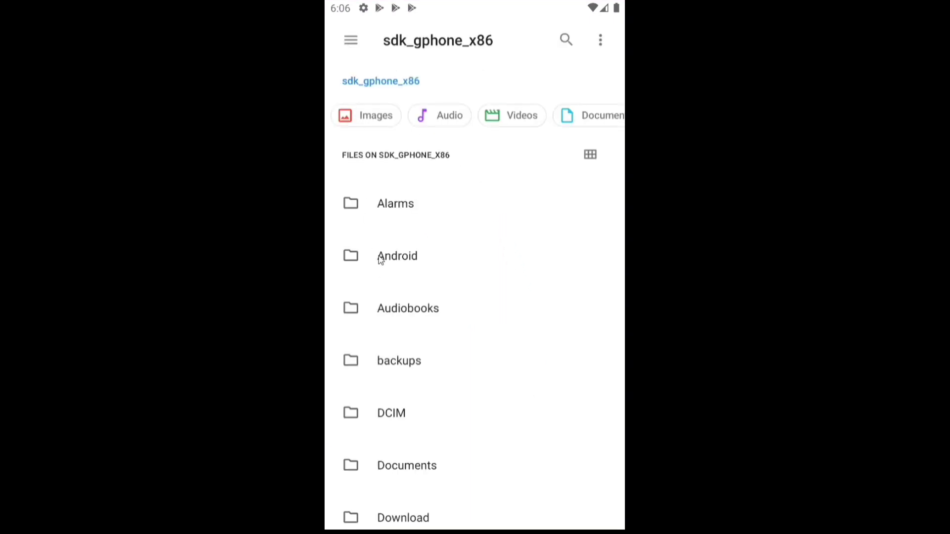
pyautogui.click(380, 260)
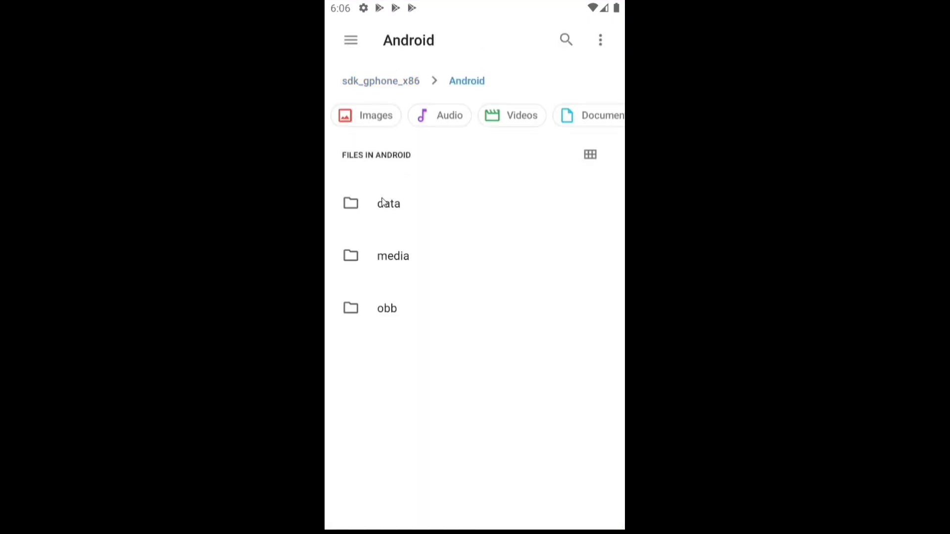
pyautogui.click(383, 203)
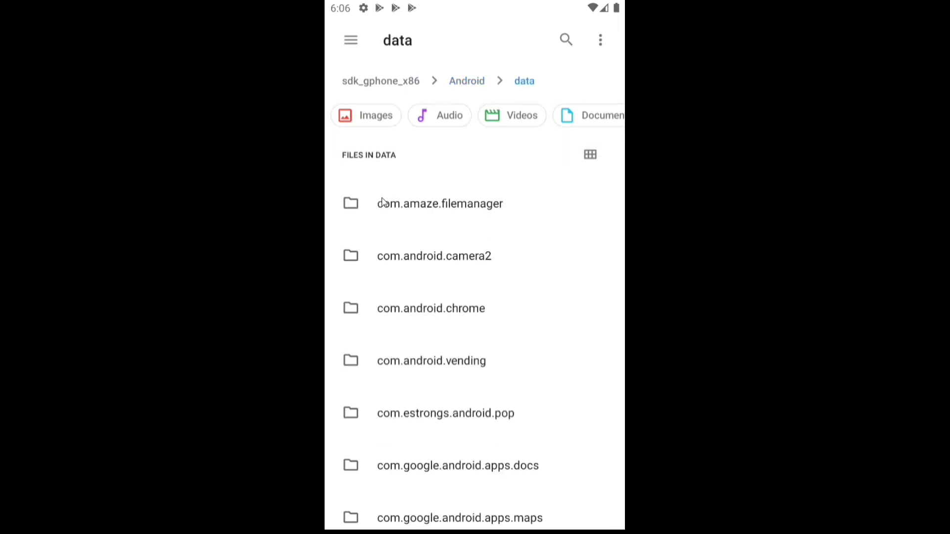
pyautogui.moveTo(435, 329); pyautogui.dragTo(462, 153)
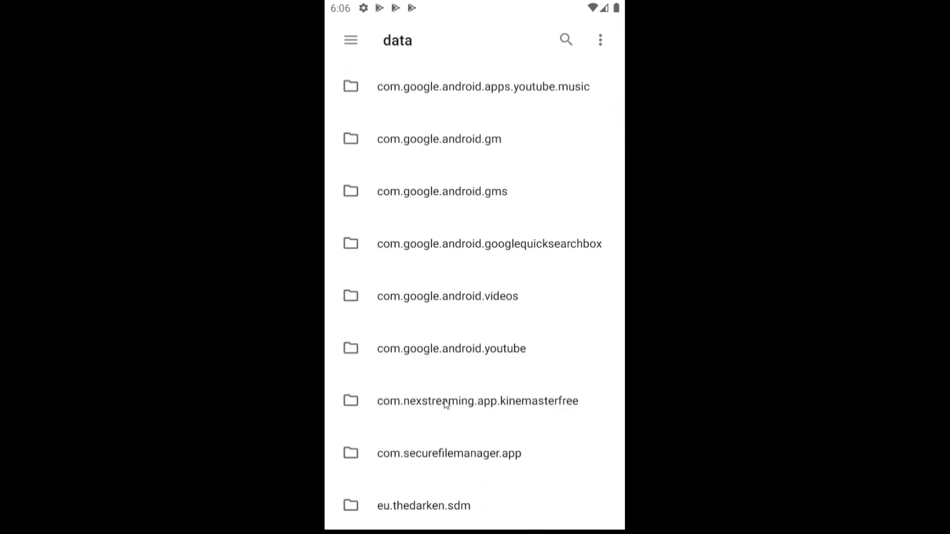
# Browse com.google.android.youtube > cache > exo, try to open the .uid file, and return to the home screen.
pyautogui.click(438, 341)
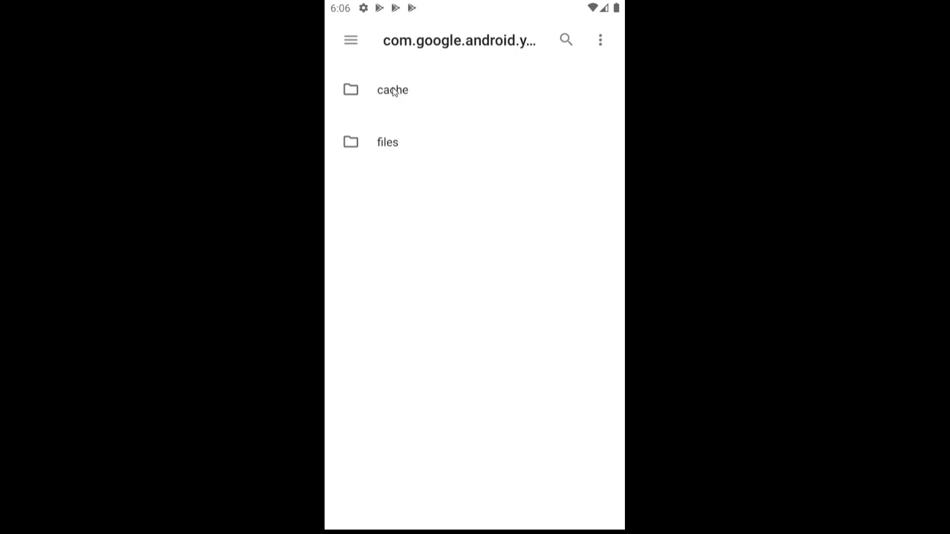
pyautogui.click(394, 89)
pyautogui.click(394, 92)
pyautogui.click(393, 88)
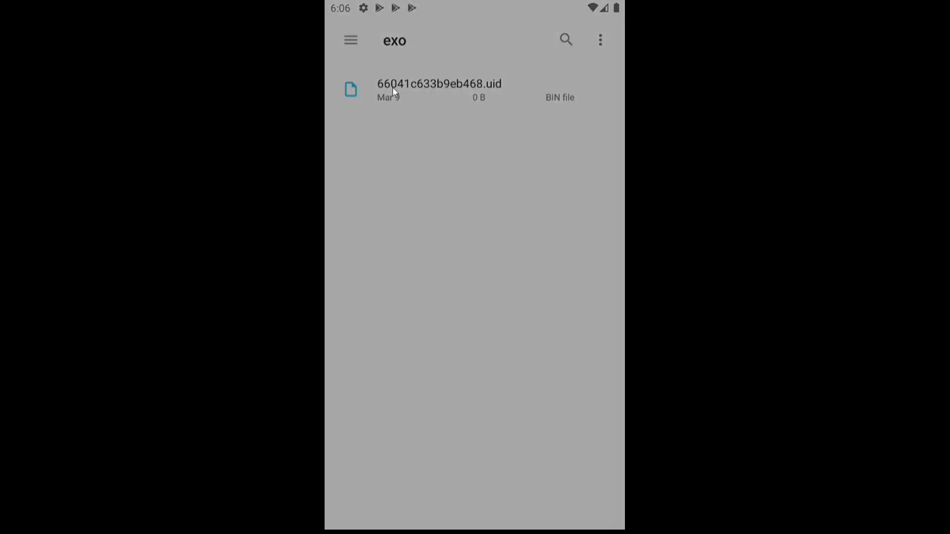
pyautogui.click(495, 281)
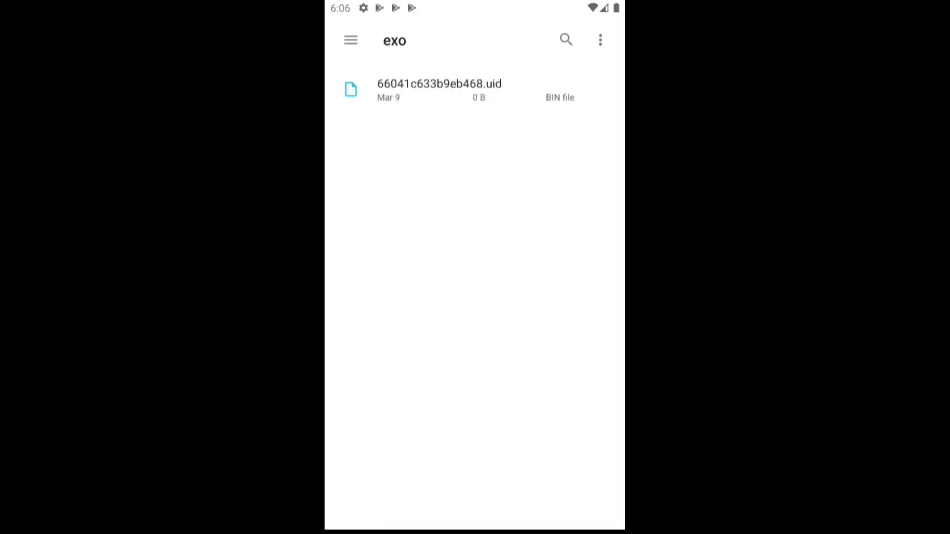
pyautogui.press('Escape')
pyautogui.press('Escape')
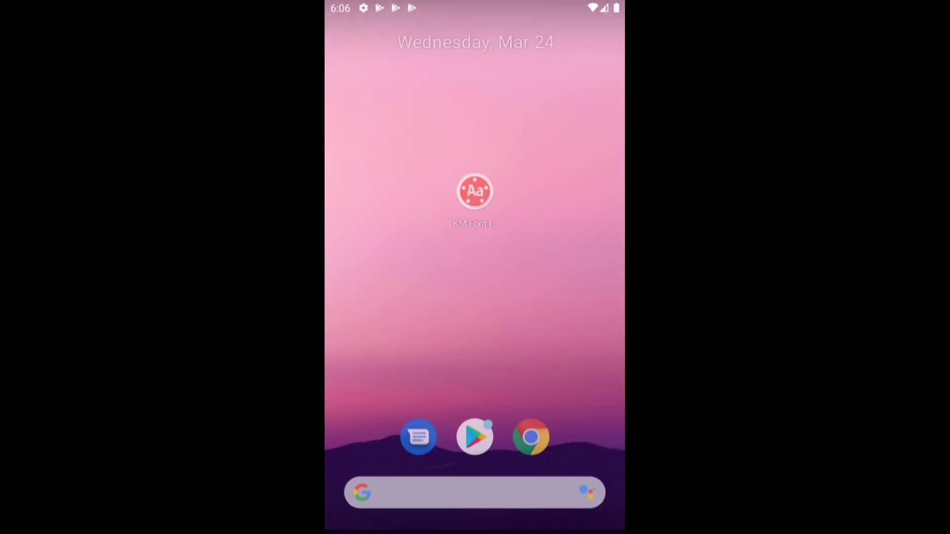
# Switch to the Play Store, search for "xpl", and choose a suggestion.
pyautogui.click(474, 442)
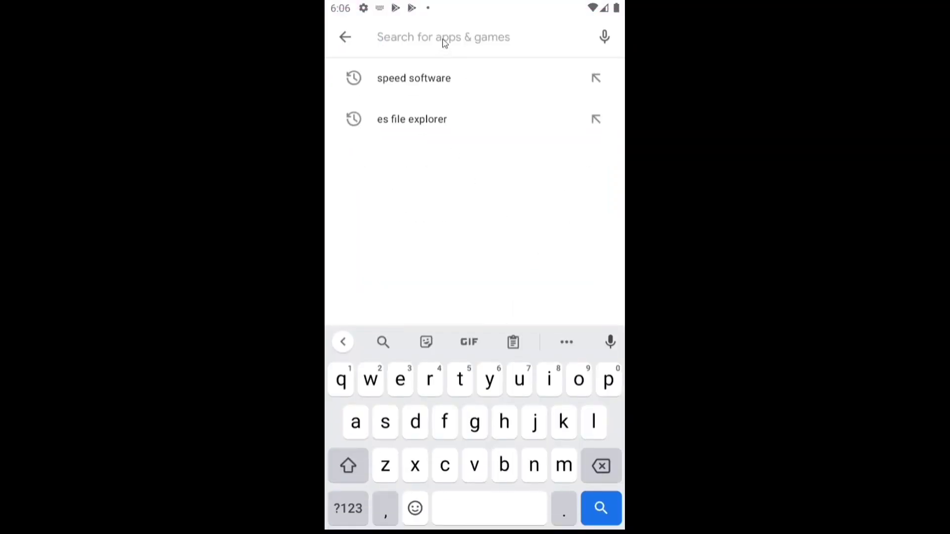
pyautogui.write('xp')
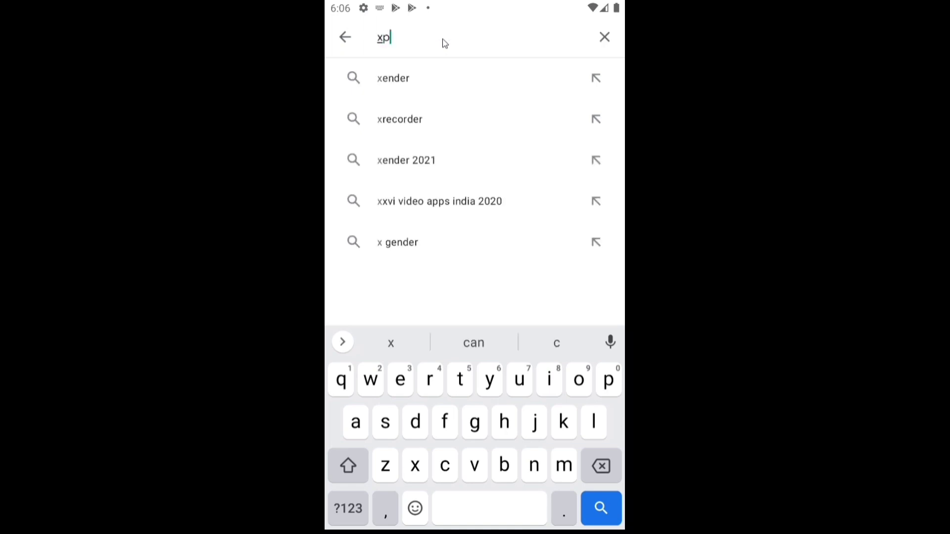
pyautogui.write('l')
pyautogui.click(387, 123)
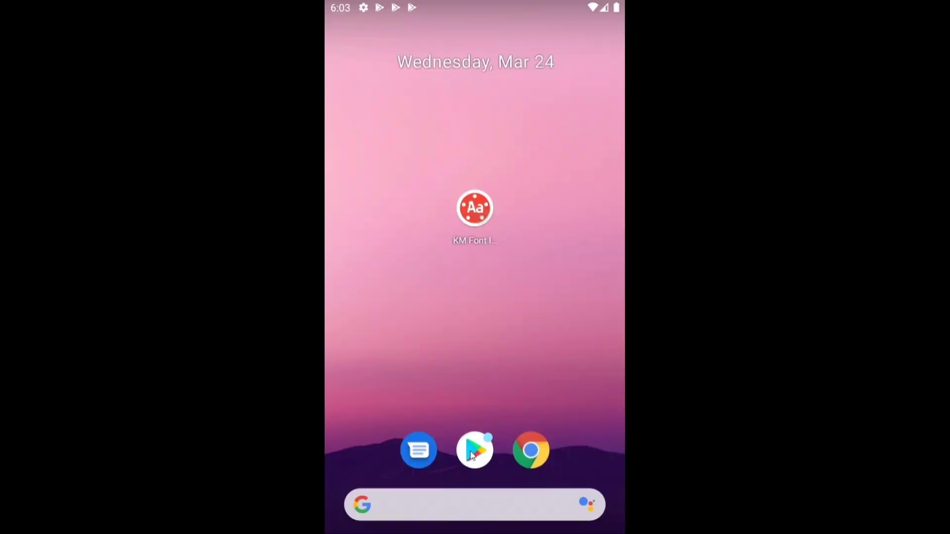
# Switch to Settings and open the Android version details under About emulated device.
pyautogui.moveTo(475, 396); pyautogui.dragTo(476, 128)
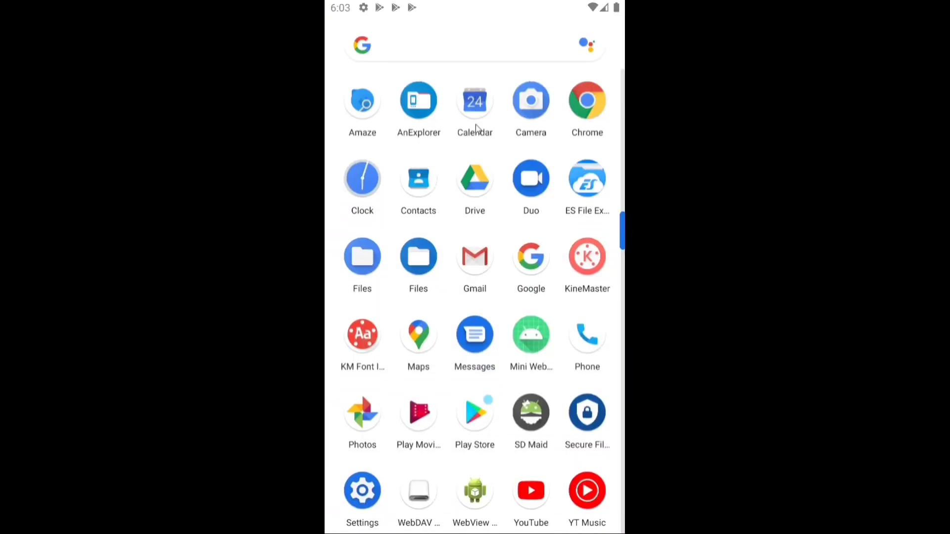
pyautogui.click(355, 493)
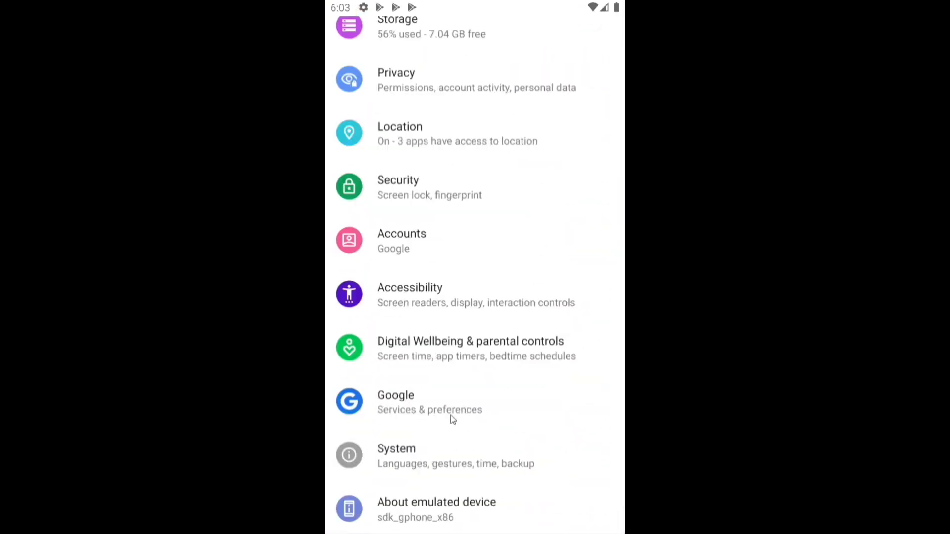
pyautogui.click(404, 516)
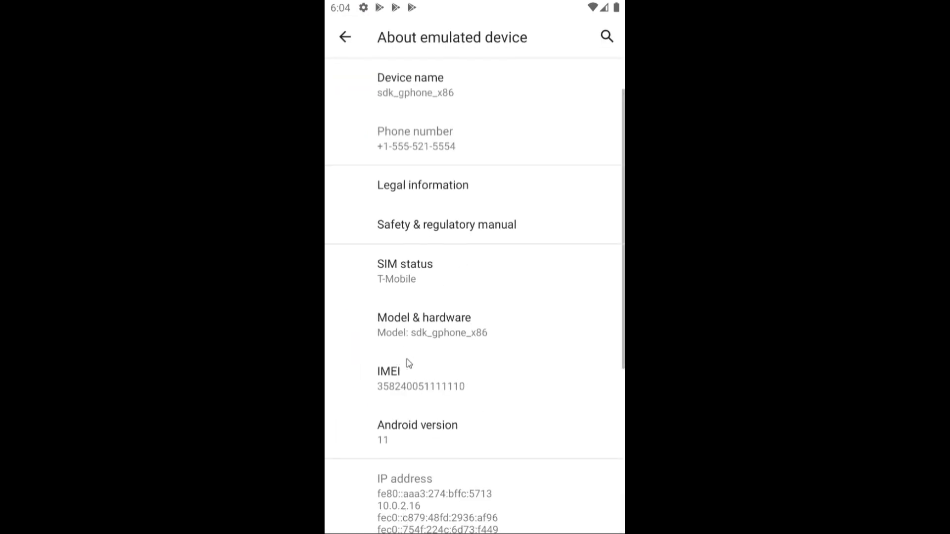
pyautogui.moveTo(407, 359); pyautogui.dragTo(429, 284)
pyautogui.click(451, 327)
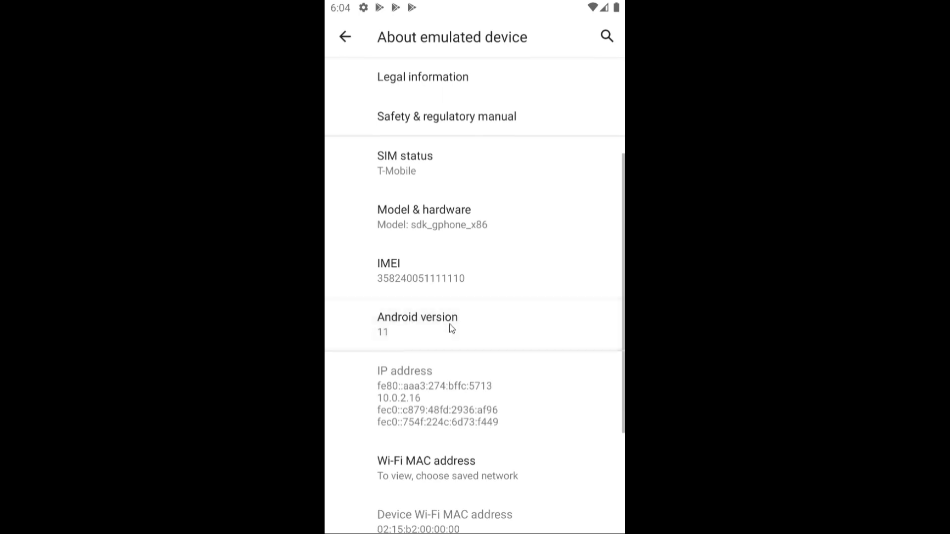
# Launch the hidden Android version Easter egg, turn its dial, and return to the About emulated device page.
pyautogui.click(445, 89)
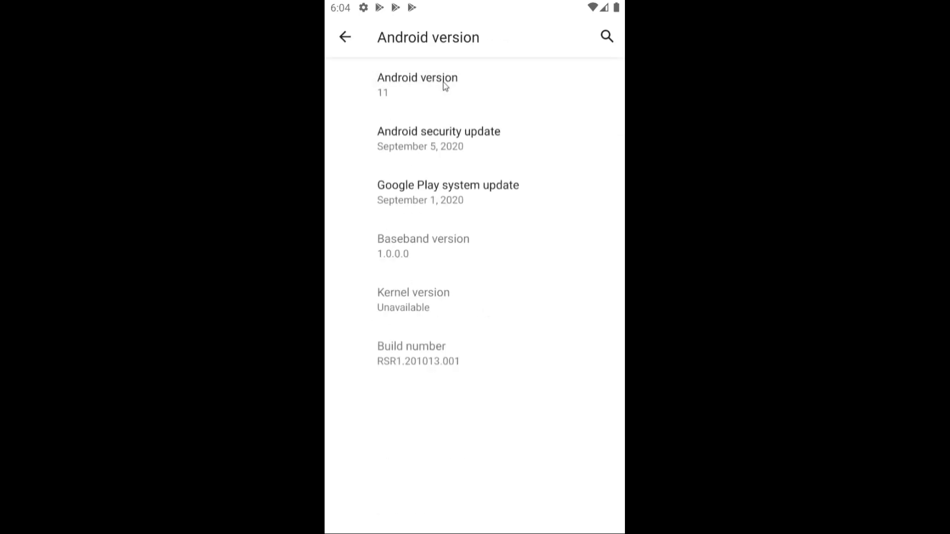
pyautogui.click(445, 89)
pyautogui.click(445, 87)
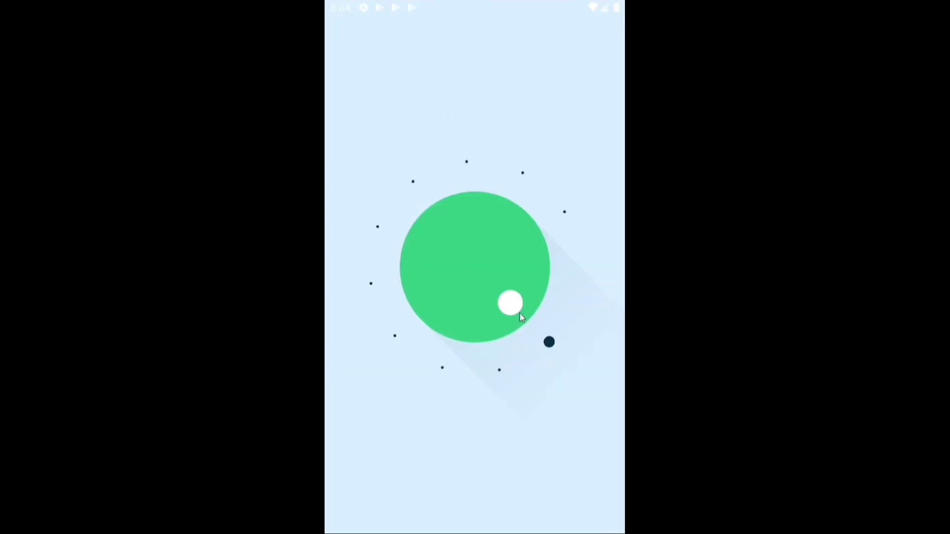
pyautogui.moveTo(521, 317); pyautogui.dragTo(567, 313)
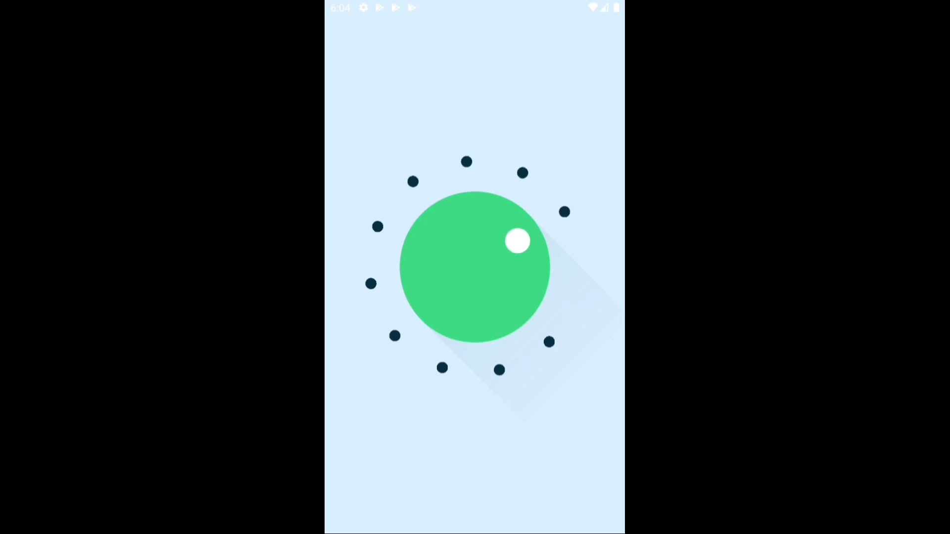
pyautogui.press('Escape')
pyautogui.press('Escape')
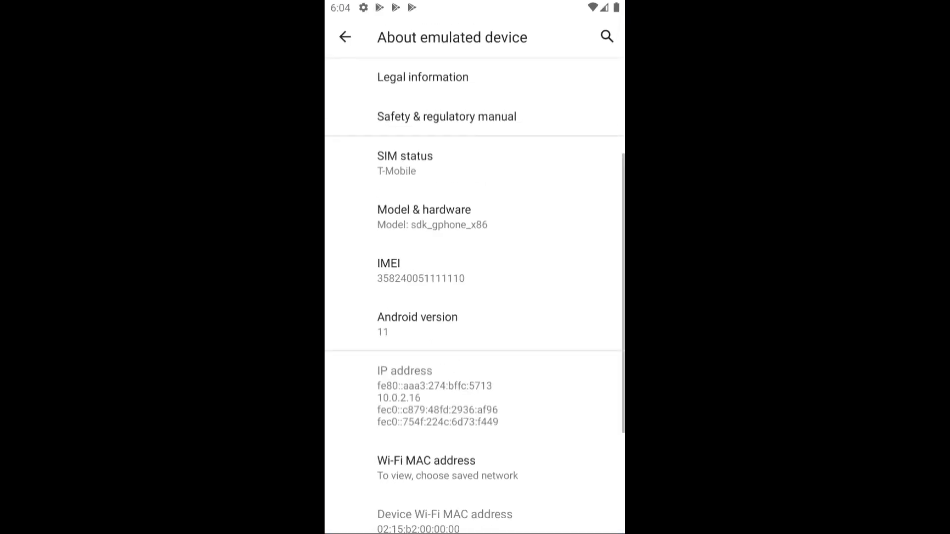
# Leave Settings and switch to ES File Explorer.
pyautogui.press('Escape')
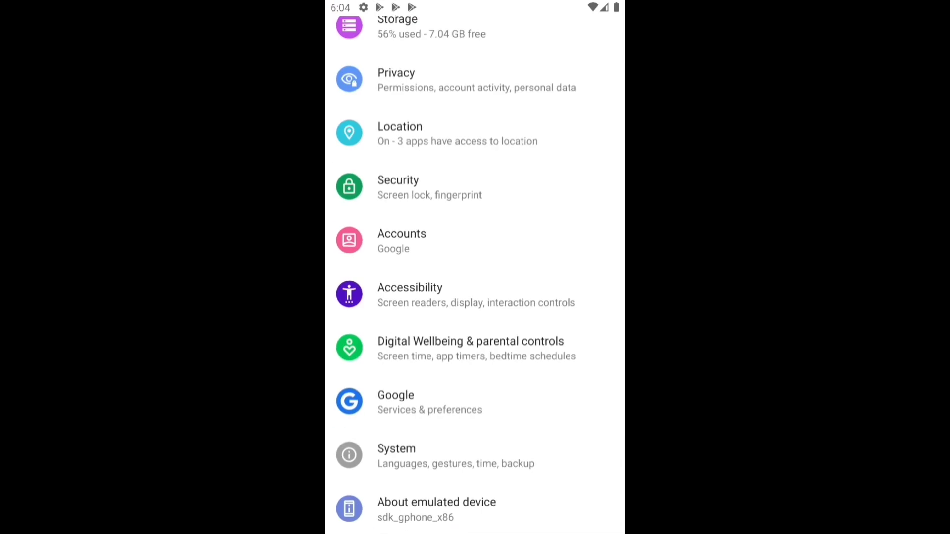
pyautogui.moveTo(464, 108); pyautogui.dragTo(466, 396)
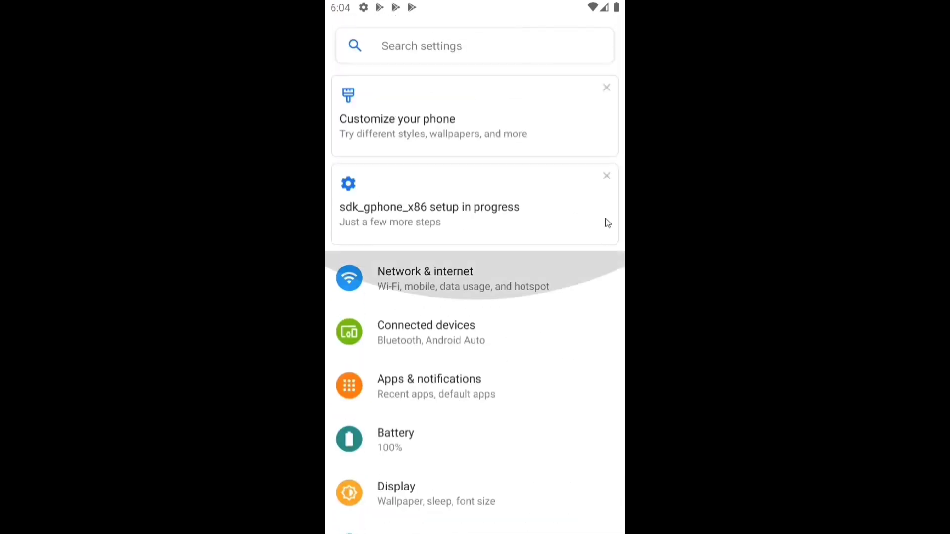
pyautogui.press('Escape')
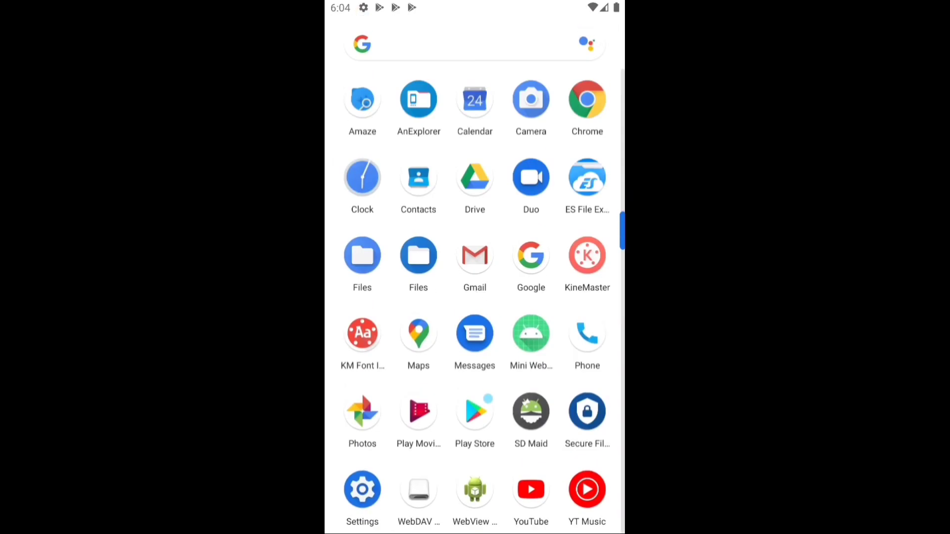
pyautogui.press('Escape')
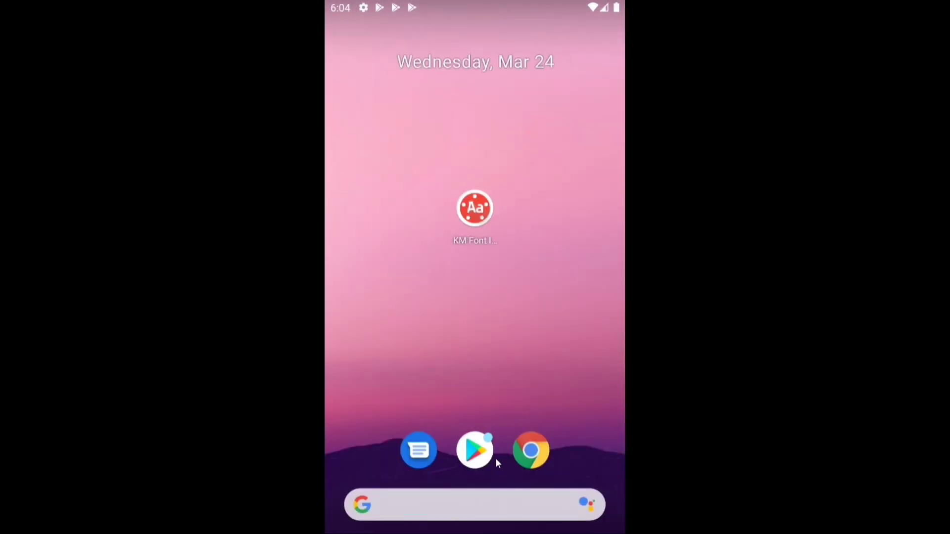
pyautogui.moveTo(497, 462); pyautogui.dragTo(494, 142)
pyautogui.click(580, 185)
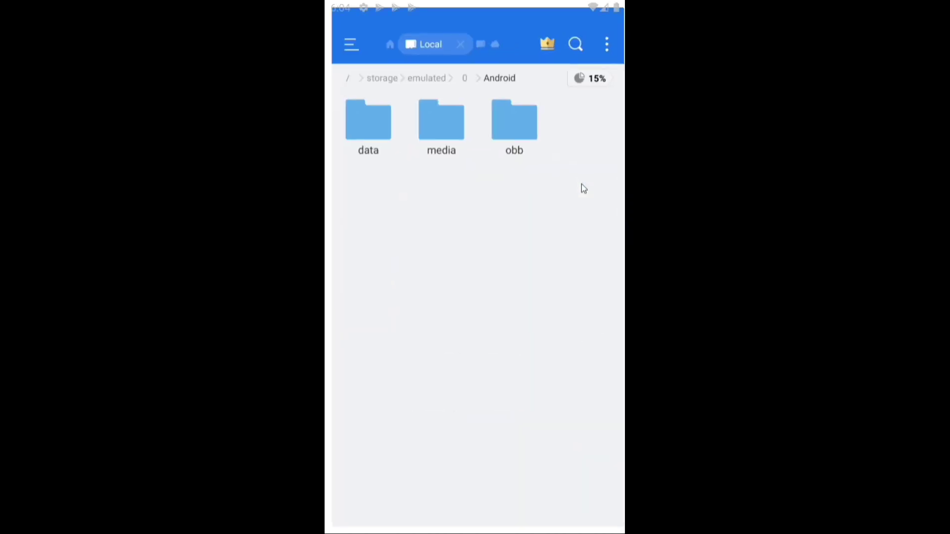
# Browse from the ES File Explorer home page through Internal Storage to the Android/data folder.
pyautogui.click(387, 37)
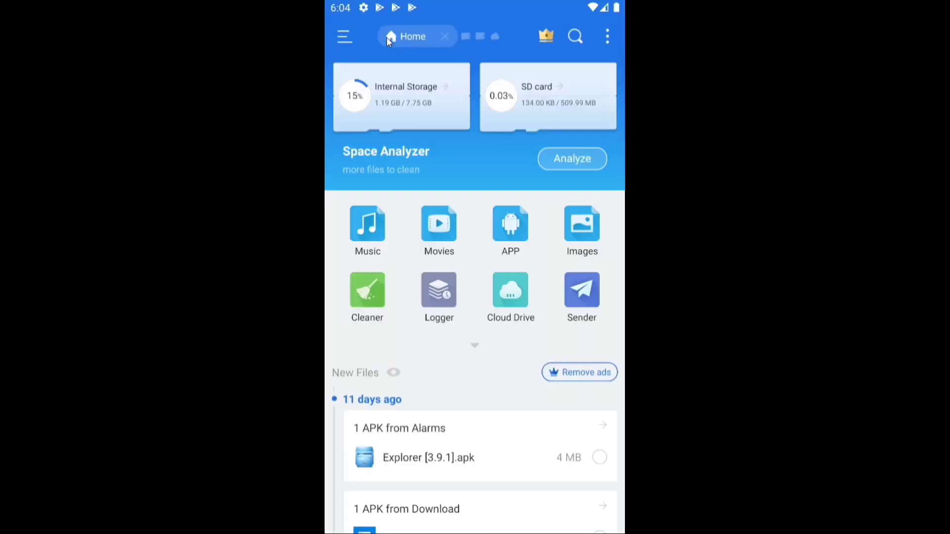
pyautogui.click(402, 96)
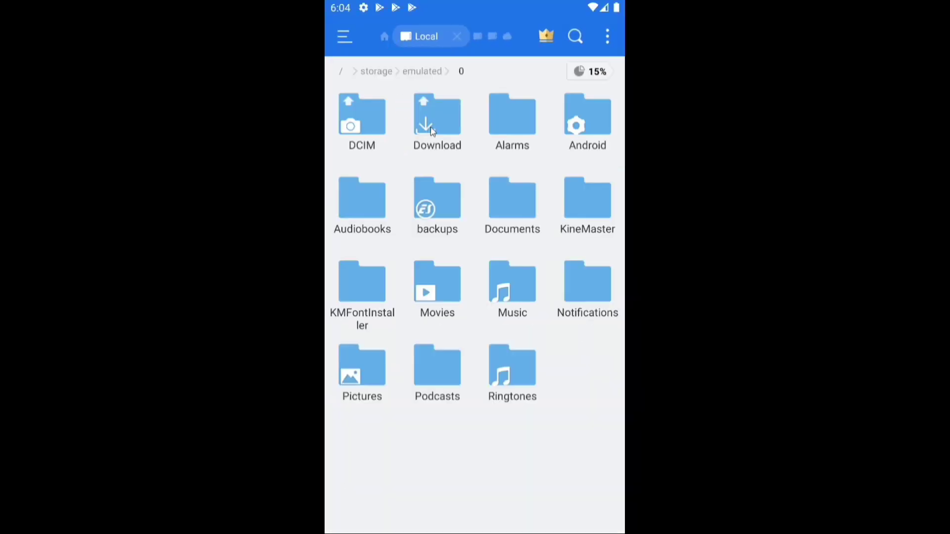
pyautogui.click(569, 124)
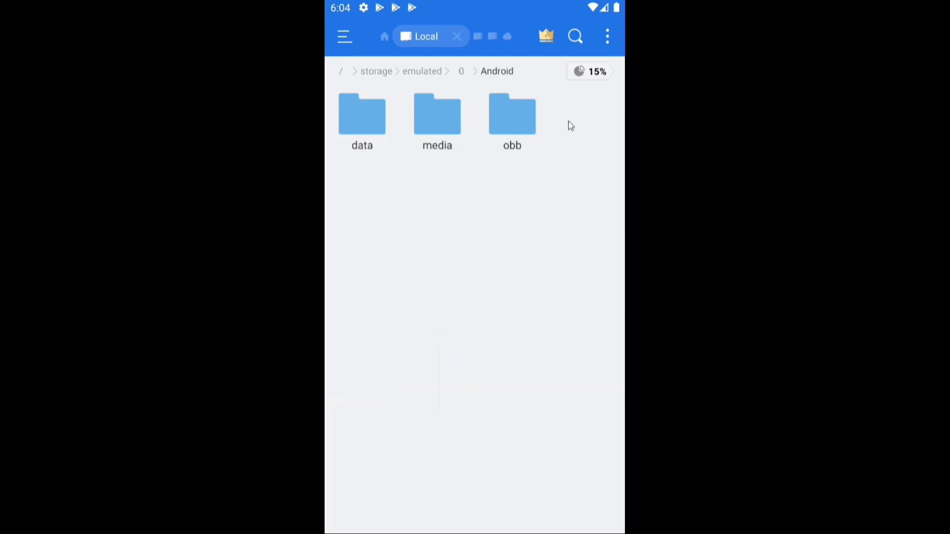
pyautogui.click(361, 133)
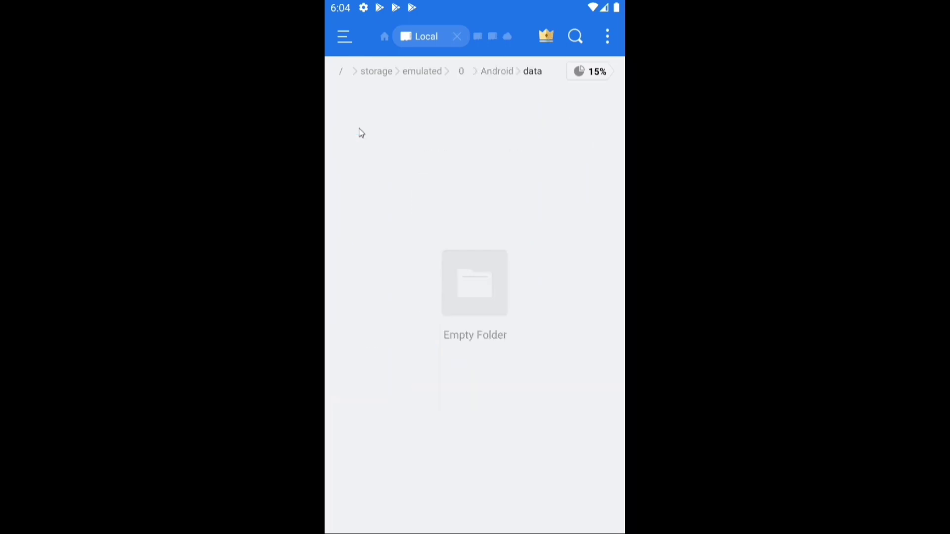
# Go back to the Android folder, open its obb subfolder, and return to the Android folder.
pyautogui.click(489, 72)
pyautogui.click(537, 127)
pyautogui.click(493, 75)
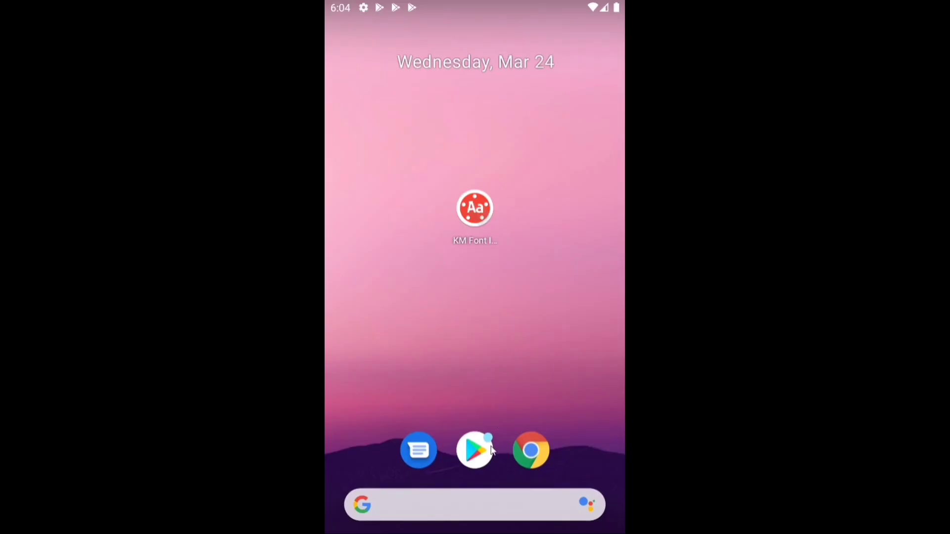
# Switch to the built-in Files app, open Android/data on sdk_gphone_x86, and look through its app folders.
pyautogui.moveTo(492, 450); pyautogui.dragTo(500, 159)
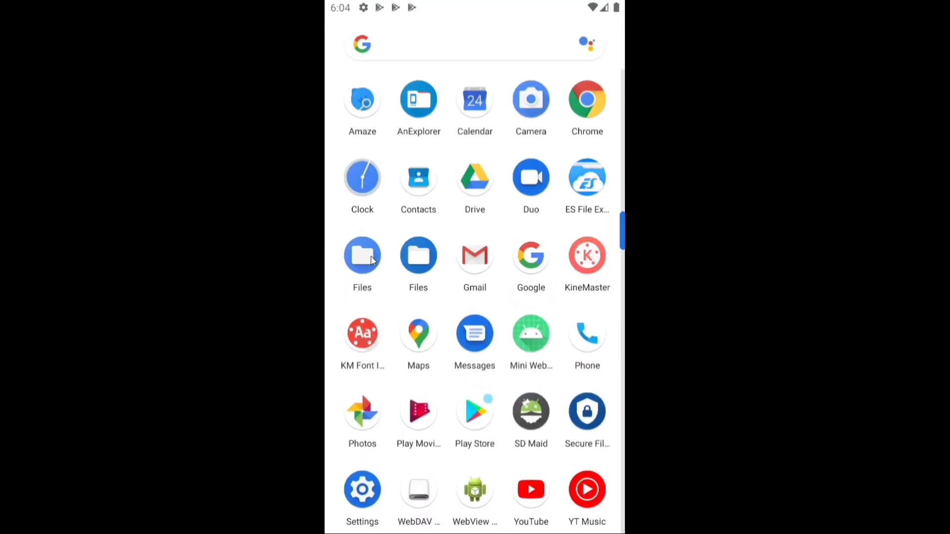
pyautogui.click(364, 257)
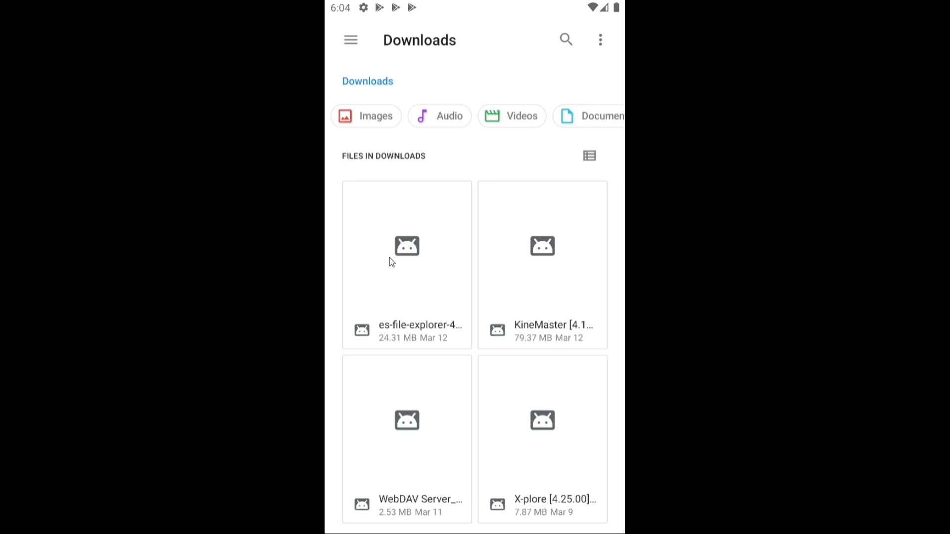
pyautogui.click(346, 39)
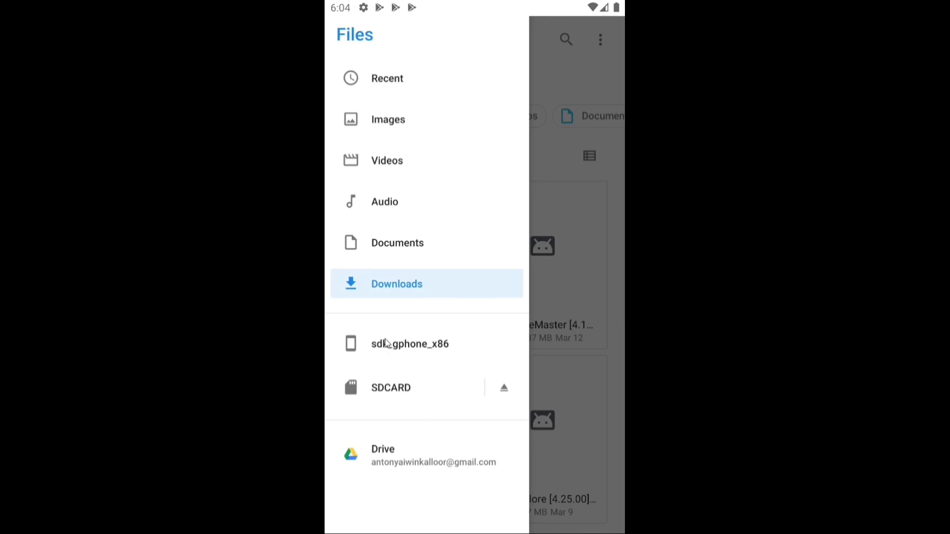
pyautogui.click(387, 342)
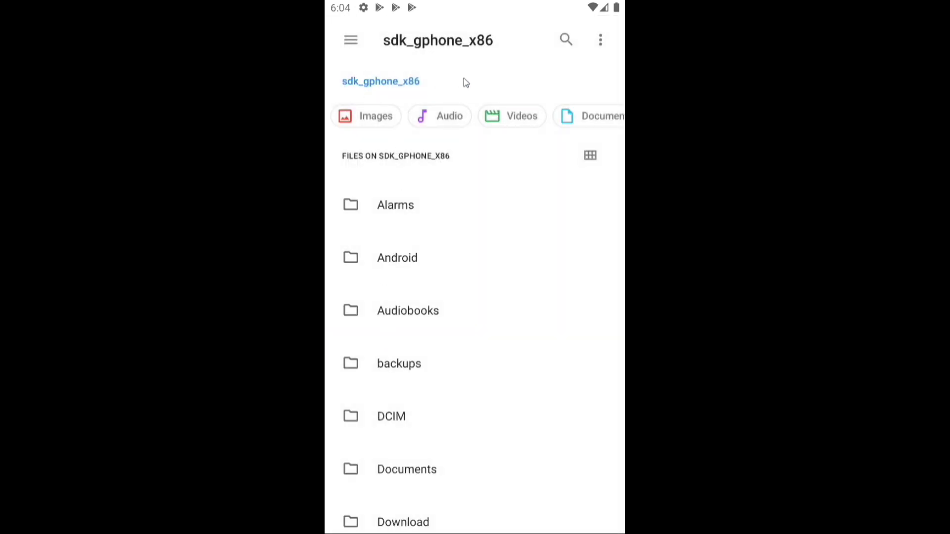
pyautogui.click(395, 255)
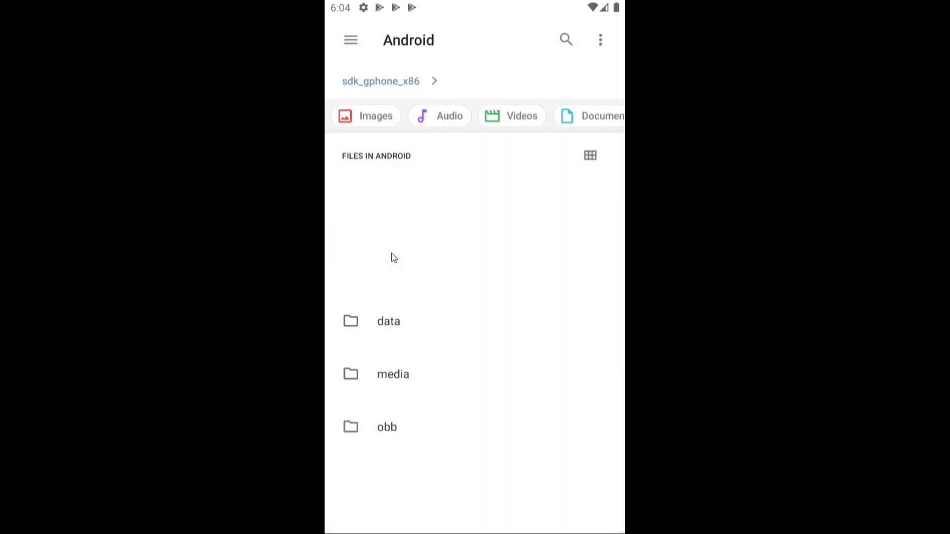
pyautogui.click(386, 210)
pyautogui.scroll(-10, 456, 325)
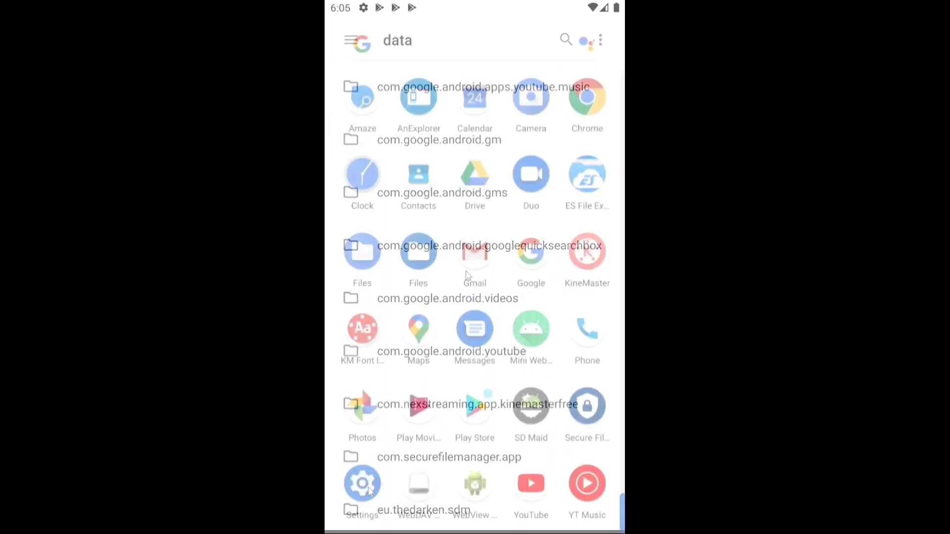
# Switch to Settings and open the Files category of the internal shared storage with the Files app, just once.
pyautogui.click(367, 497)
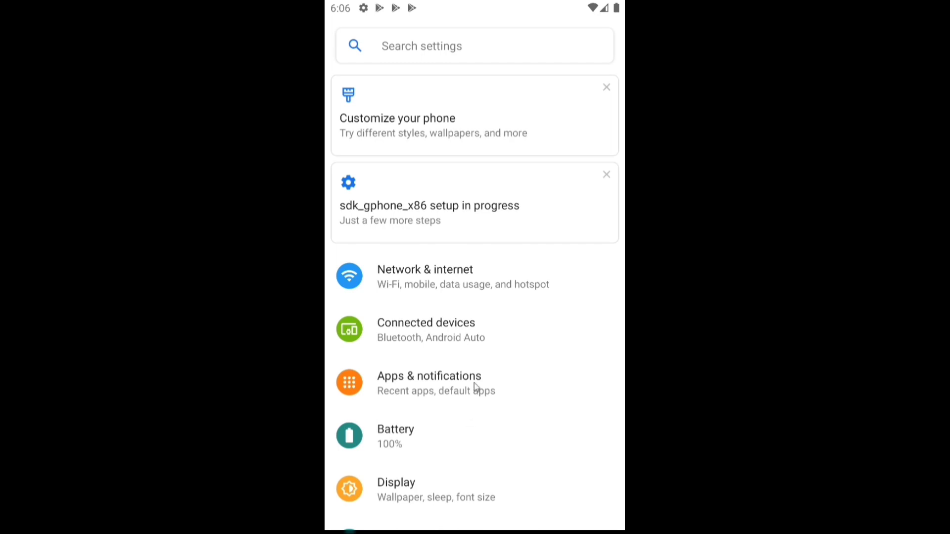
pyautogui.moveTo(474, 382); pyautogui.dragTo(488, 303)
pyautogui.moveTo(471, 428); pyautogui.dragTo(468, 353)
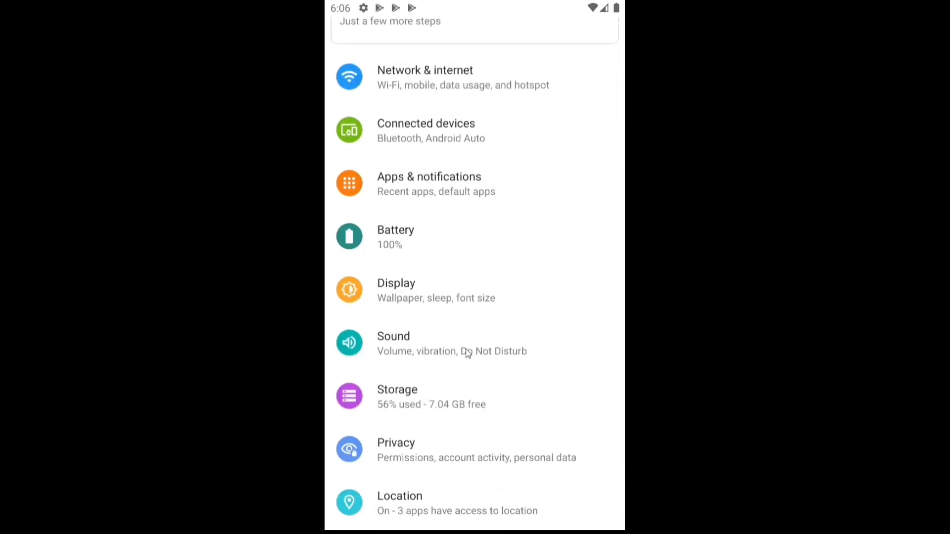
pyautogui.click(440, 405)
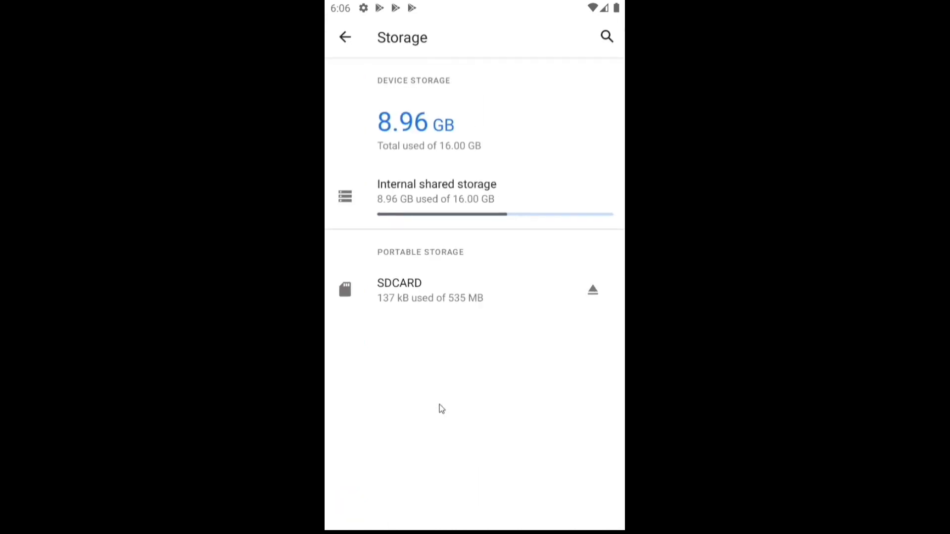
pyautogui.click(429, 188)
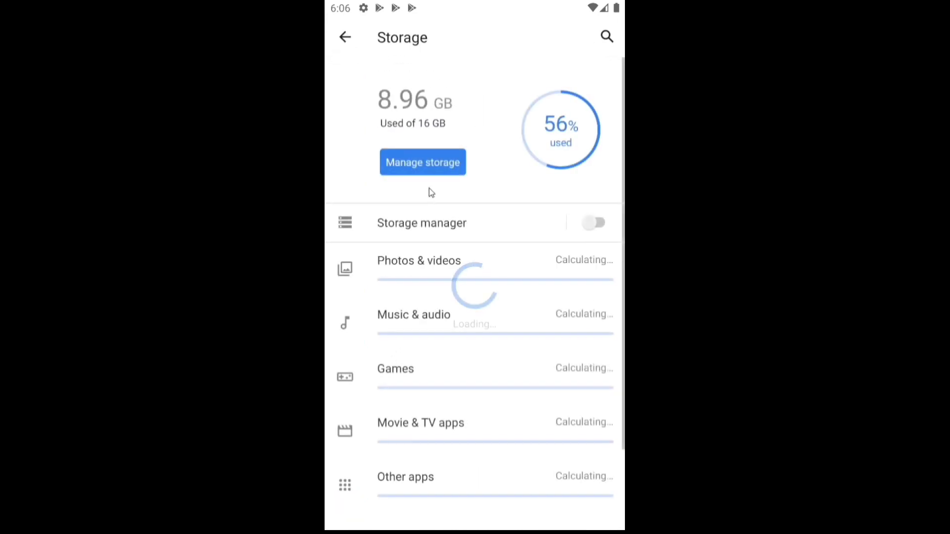
pyautogui.moveTo(436, 374); pyautogui.dragTo(446, 286)
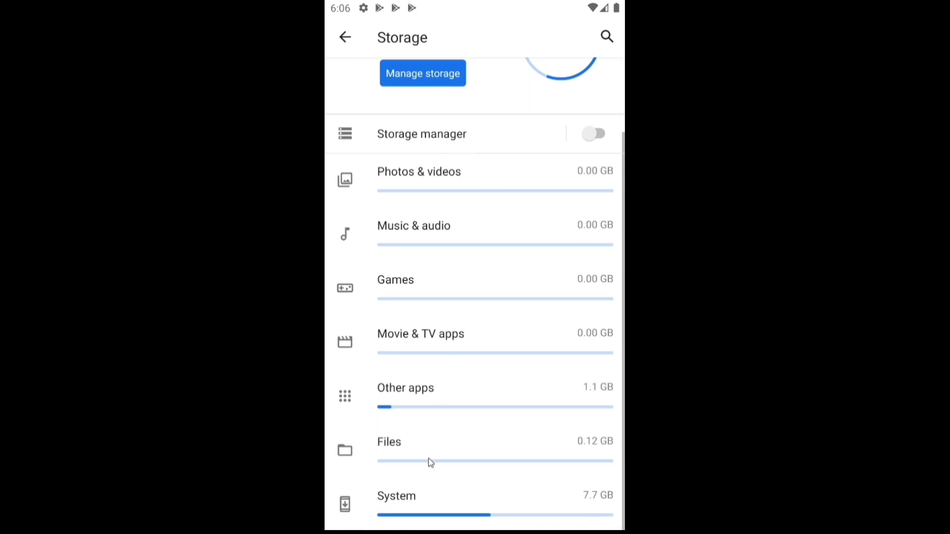
pyautogui.click(423, 454)
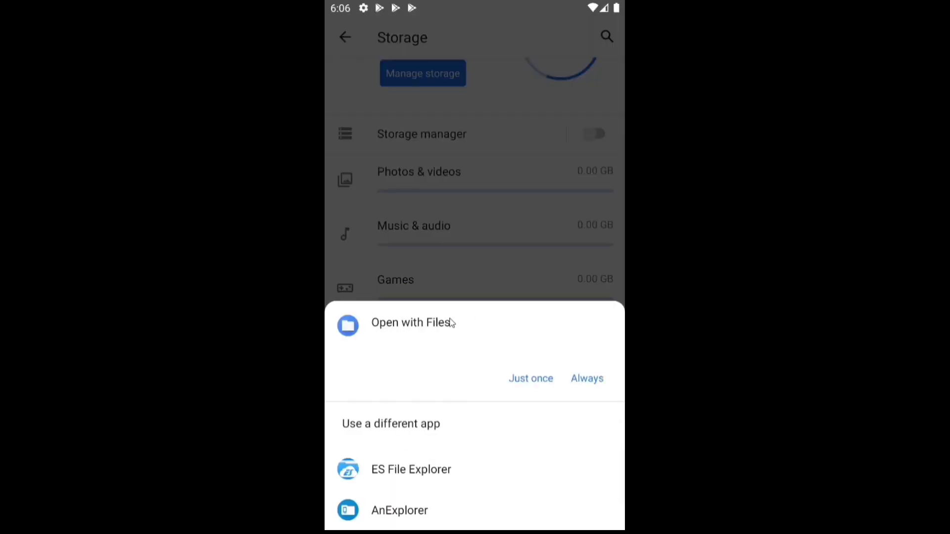
pyautogui.click(536, 380)
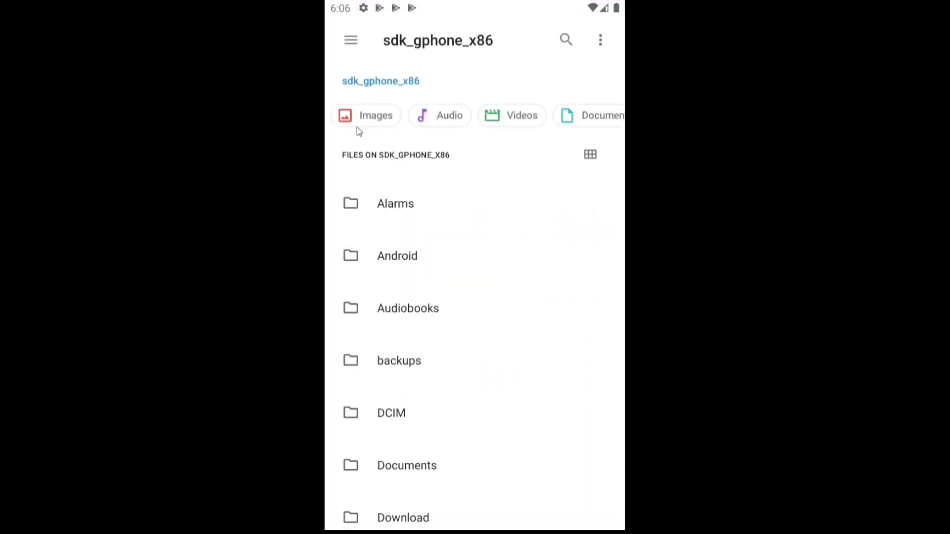
# Browse to Android/data and open the com.google.android.youtube folder.
pyautogui.click(381, 261)
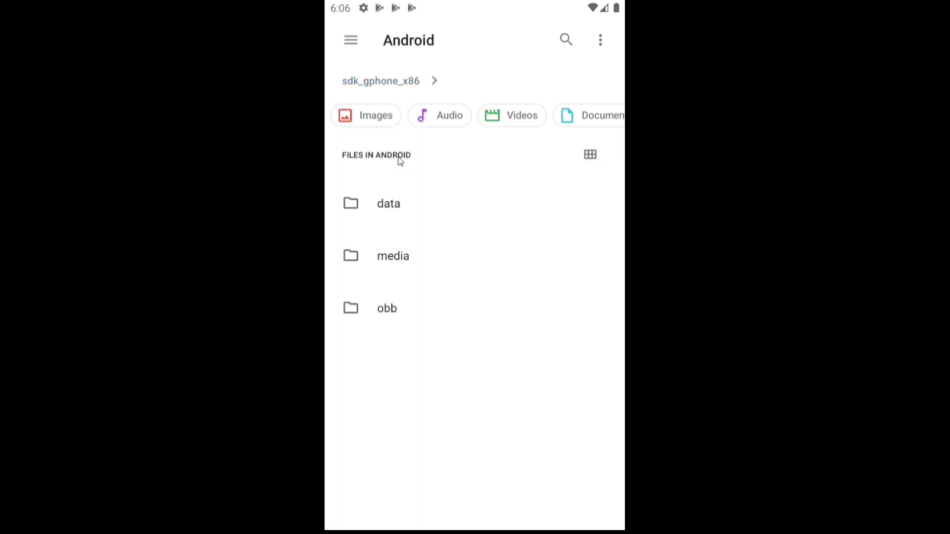
pyautogui.click(382, 202)
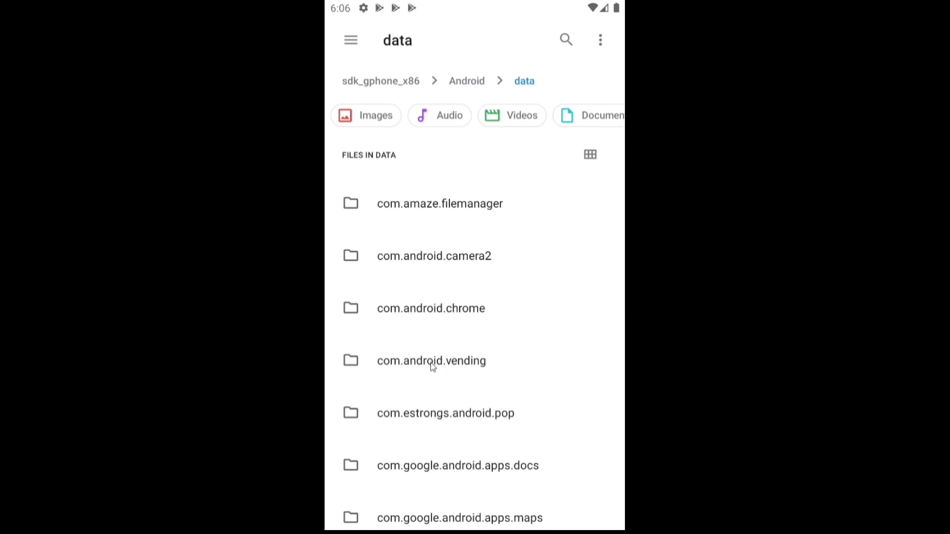
pyautogui.moveTo(432, 365); pyautogui.dragTo(451, 303)
pyautogui.click(438, 345)
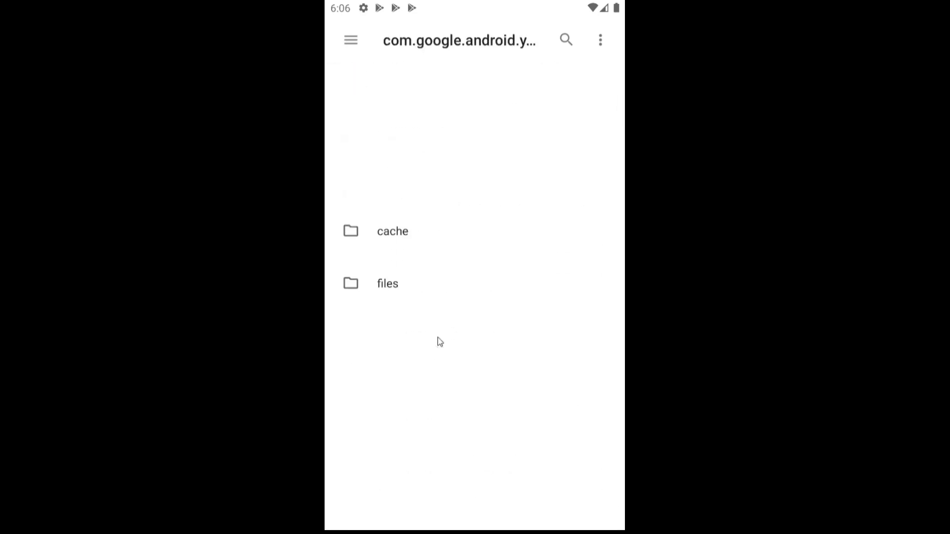
# Open the cache/exo folder, bring up the app chooser for its .uid file, and dismiss it.
pyautogui.click(393, 90)
pyautogui.click(394, 91)
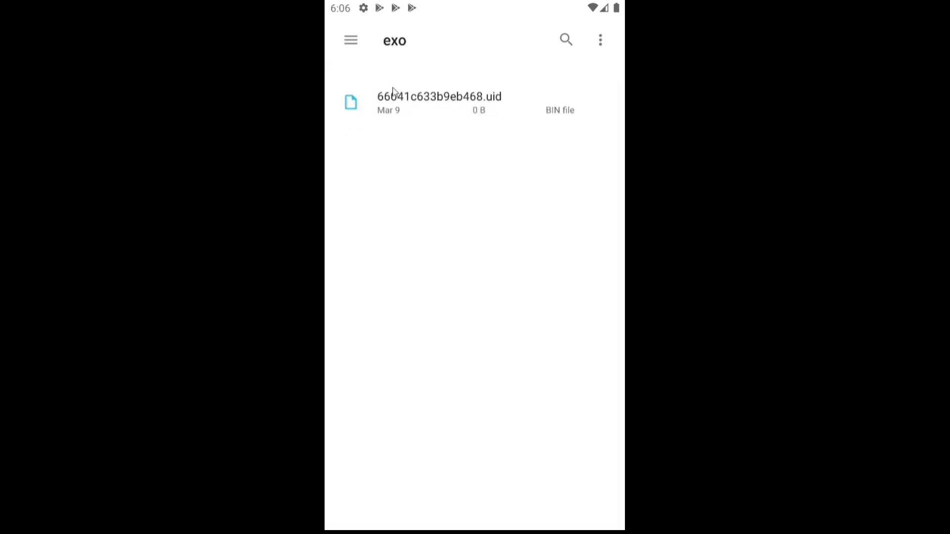
pyautogui.click(394, 92)
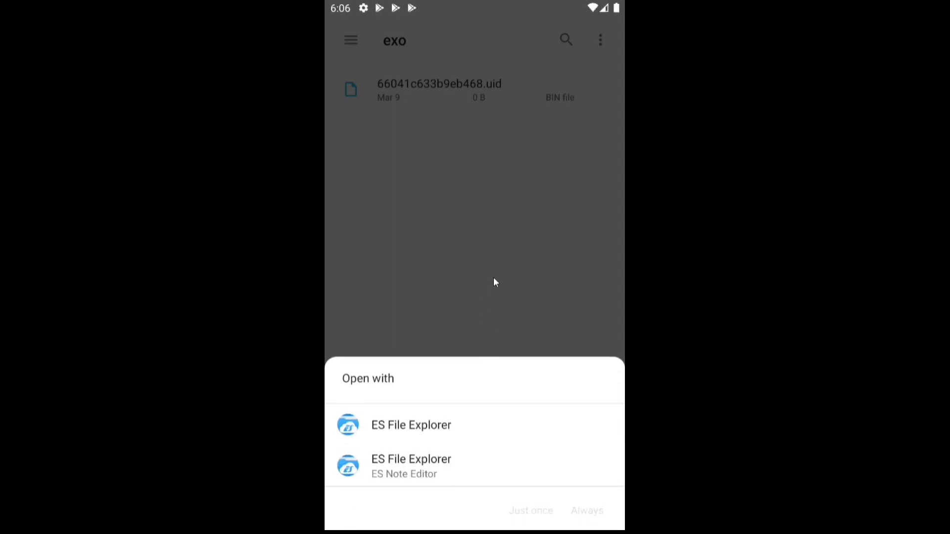
pyautogui.click(494, 277)
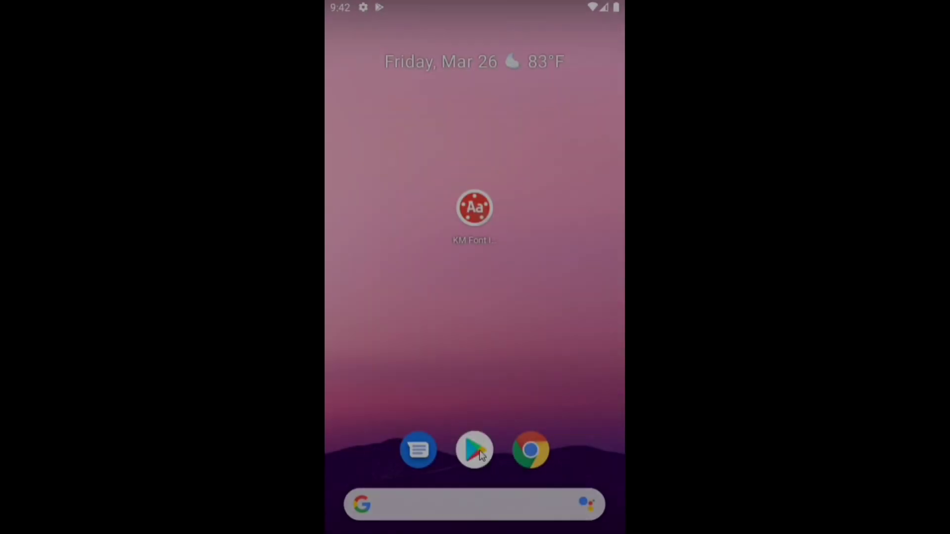
# Switch to the Play Store, search for "files", and open the page of Files by Marc apps & software.
pyautogui.click(475, 452)
pyautogui.click(459, 42)
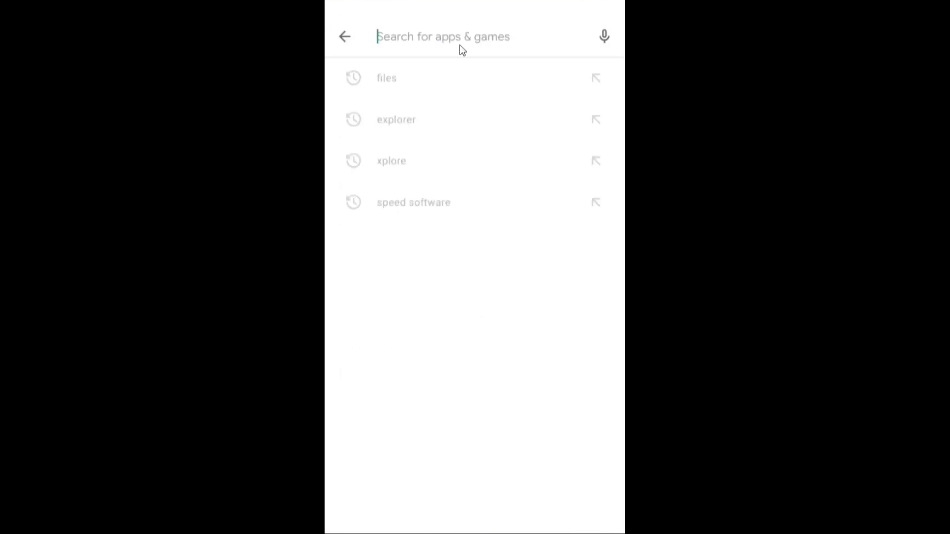
pyautogui.click(390, 78)
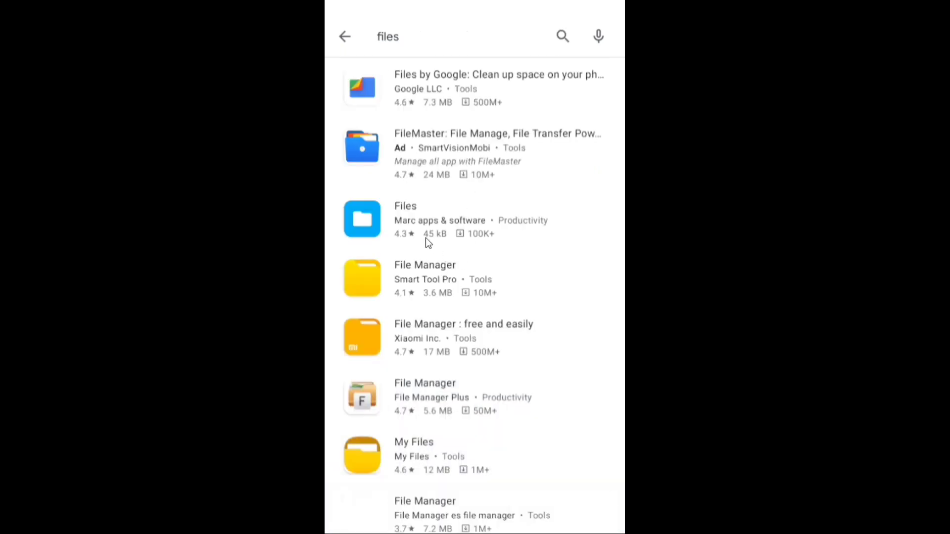
pyautogui.click(359, 220)
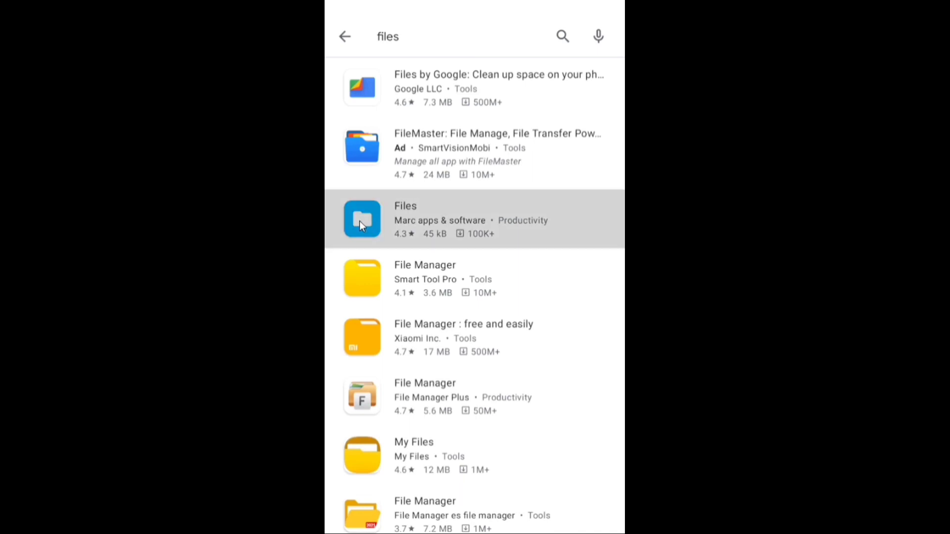
pyautogui.click(489, 201)
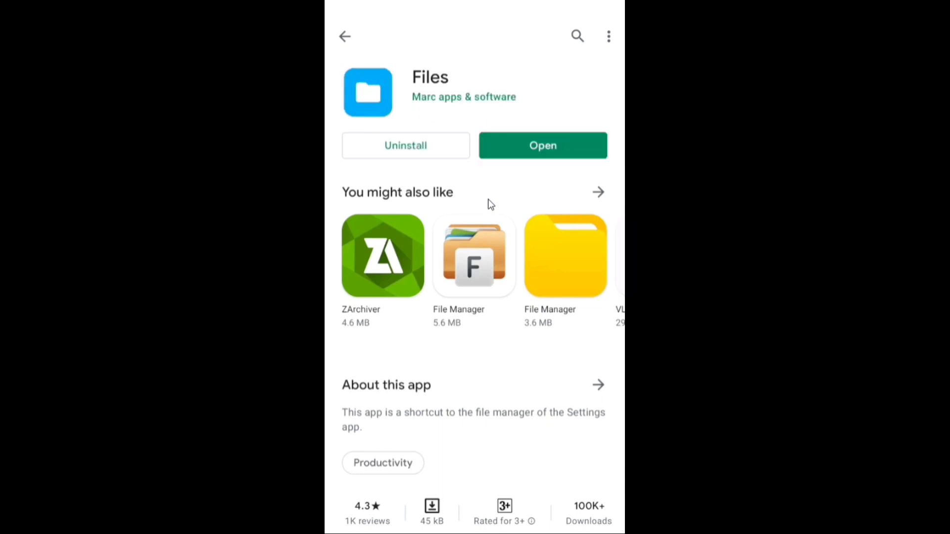
# Launch the Files shortcut app from its store page with Files, just once, and open the Android folder.
pyautogui.click(515, 143)
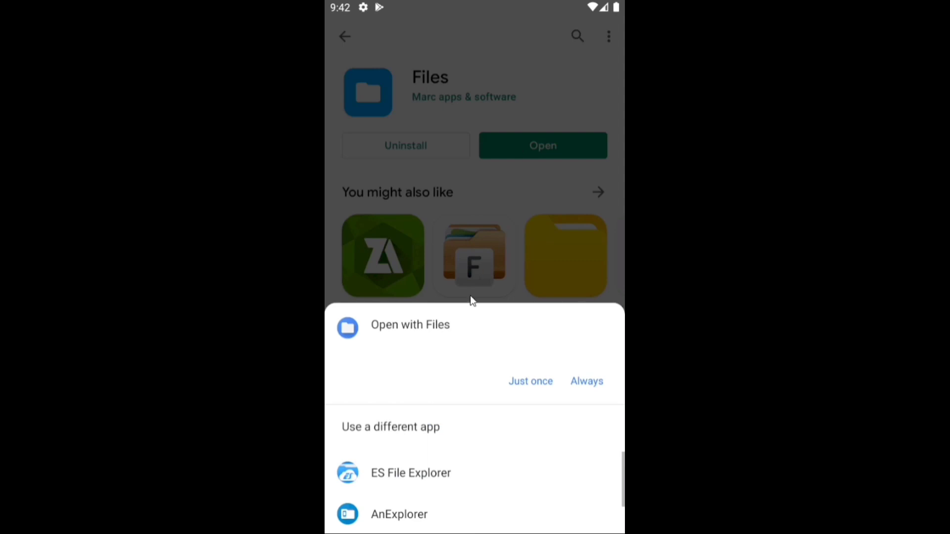
pyautogui.click(528, 381)
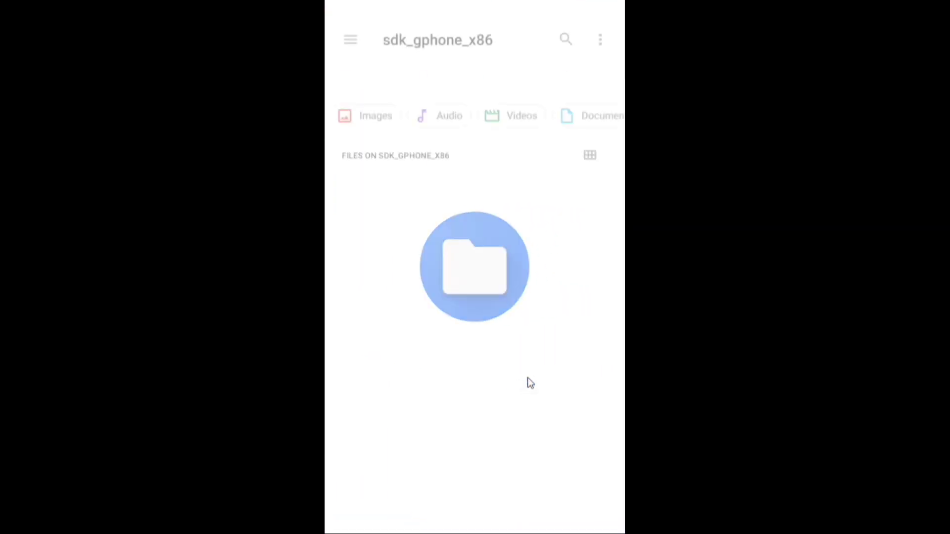
pyautogui.moveTo(407, 282); pyautogui.dragTo(445, 165)
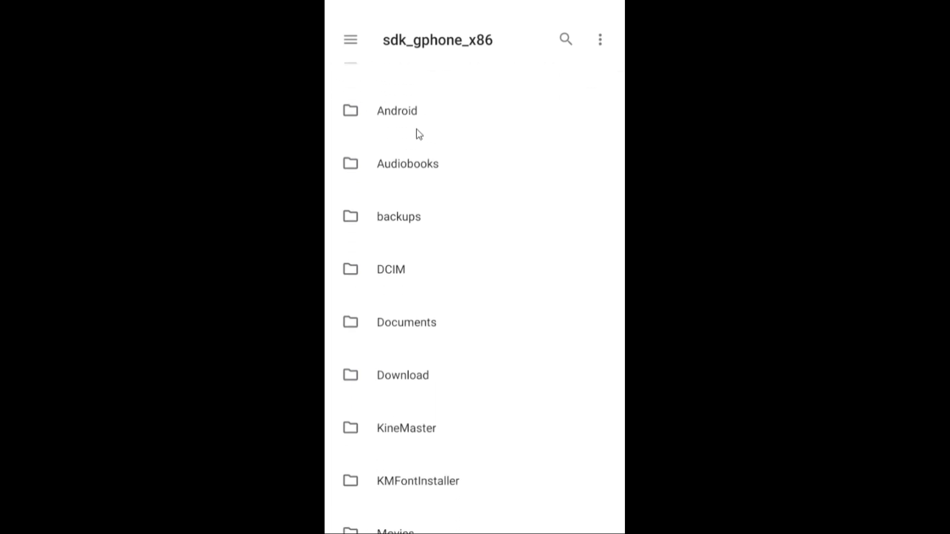
pyautogui.click(380, 128)
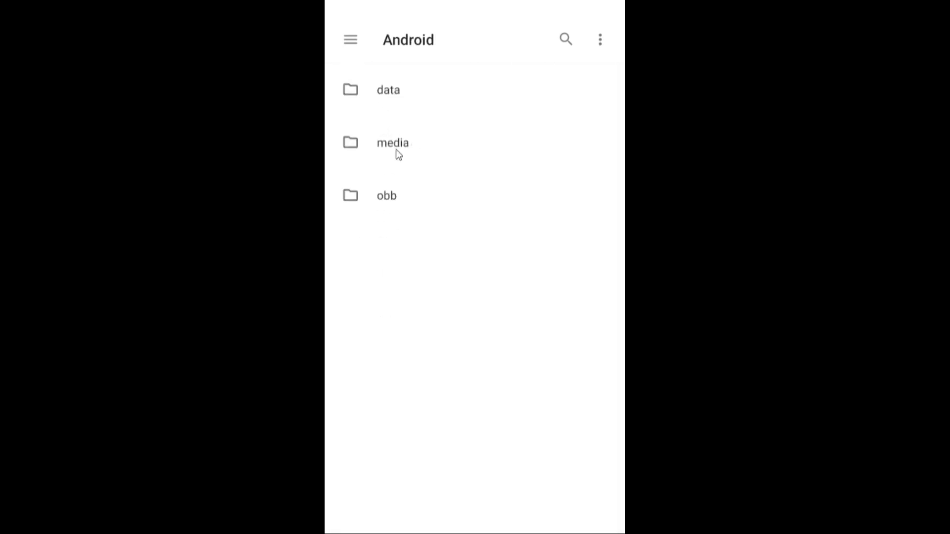
# Deselect the data folder, open it, and look through the app folders inside.
pyautogui.click(351, 89)
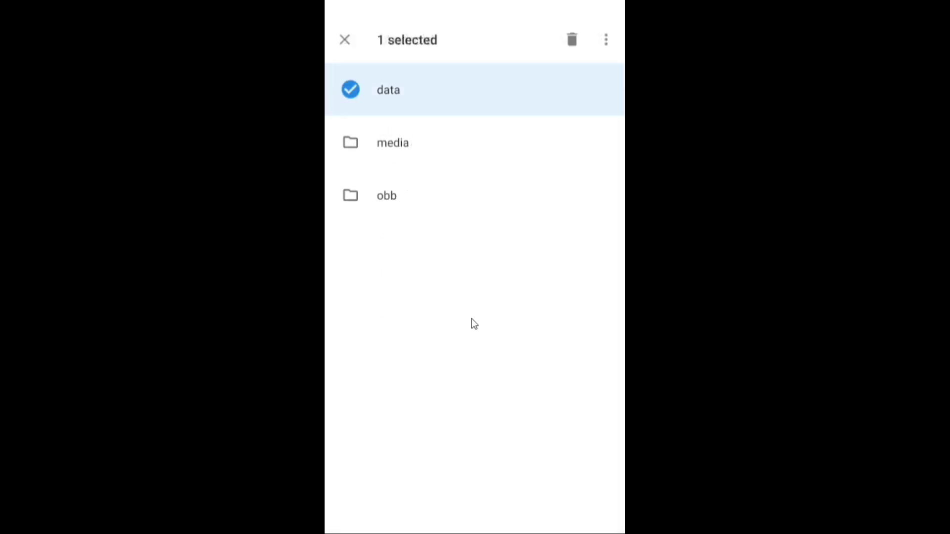
pyautogui.click(351, 94)
pyautogui.click(381, 95)
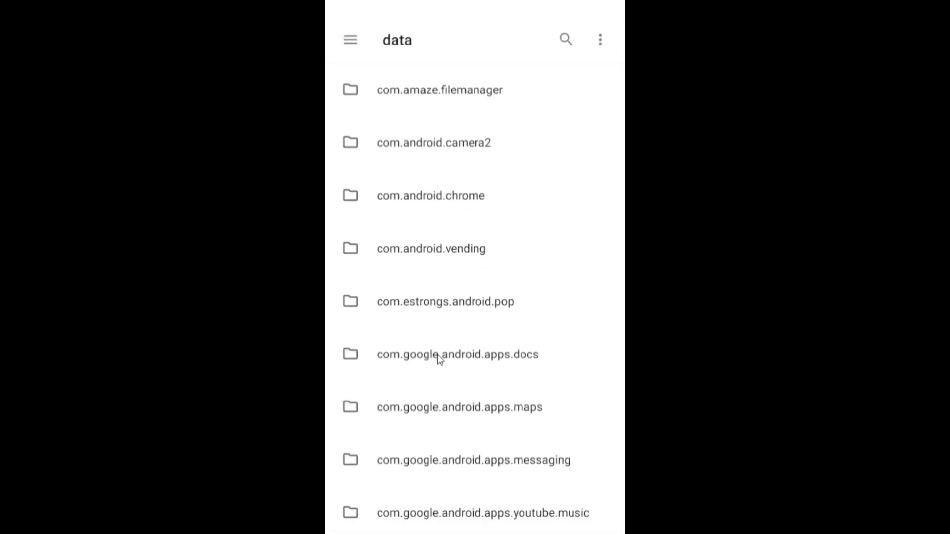
pyautogui.moveTo(439, 361); pyautogui.dragTo(446, 239)
pyautogui.moveTo(430, 296); pyautogui.dragTo(440, 225)
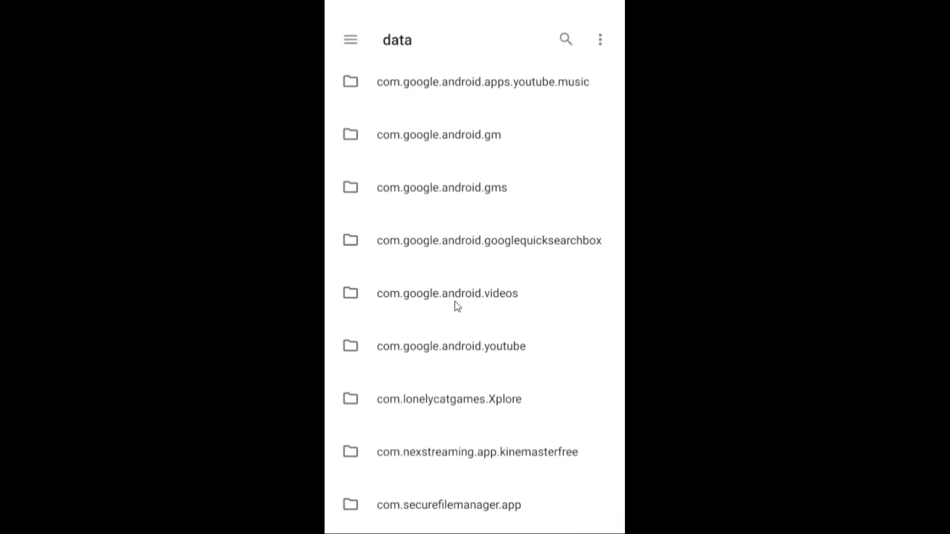
# Open the com.google.android.youtube folder and go into its cache/exo subfolder.
pyautogui.click(455, 349)
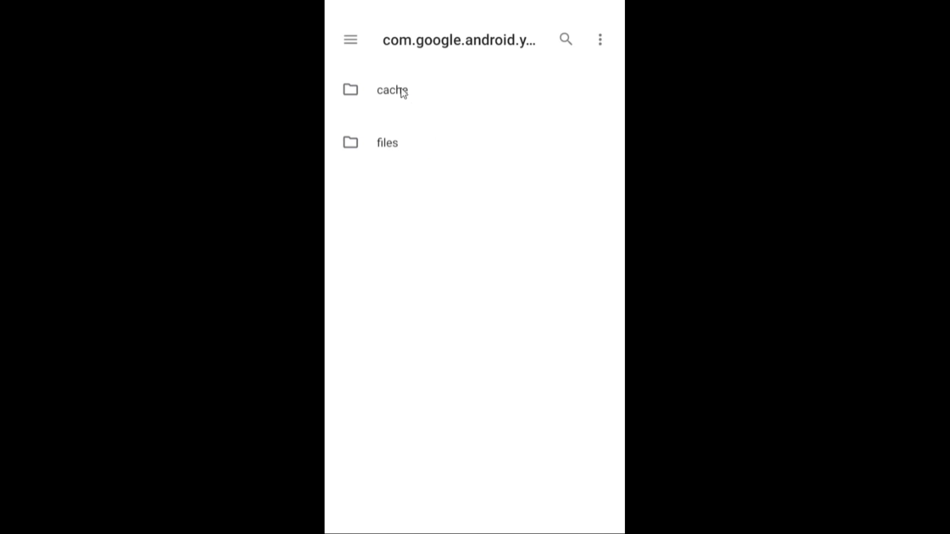
pyautogui.click(401, 91)
pyautogui.click(399, 91)
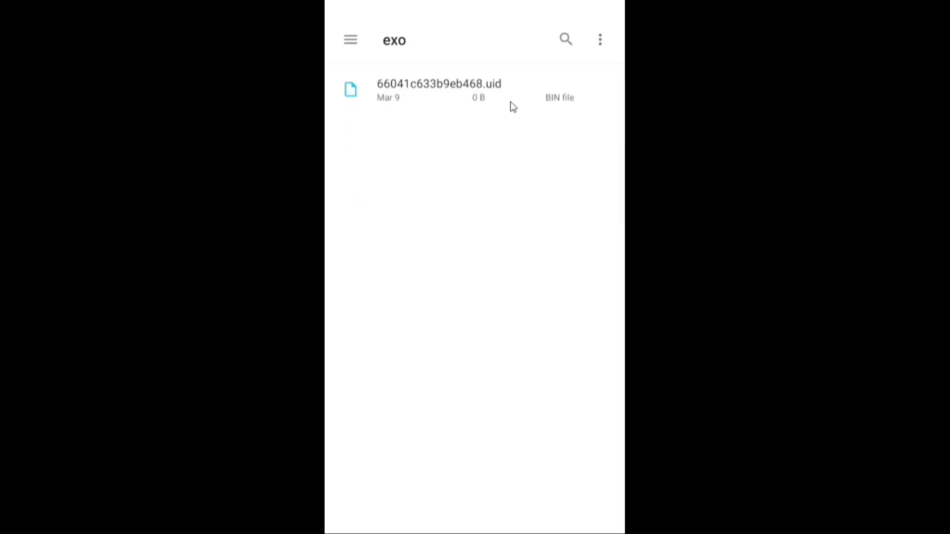
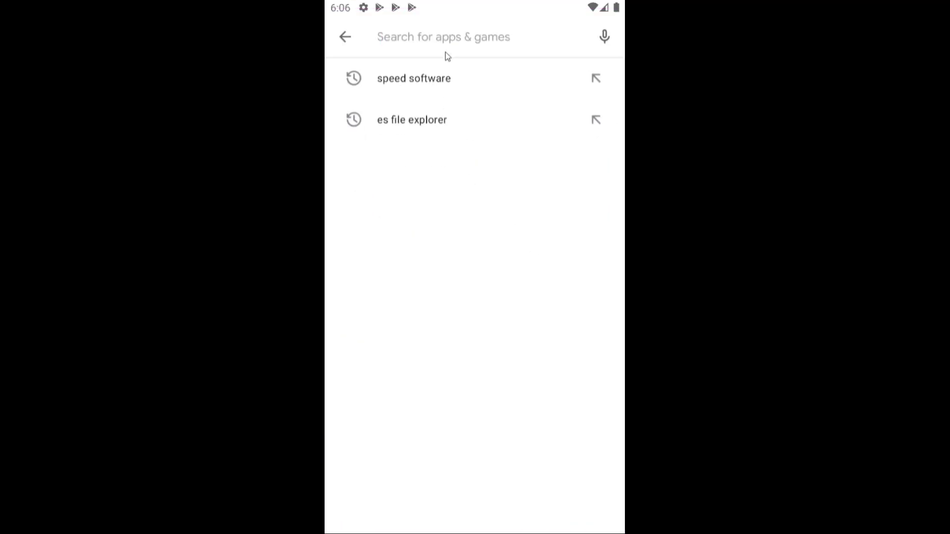
# Search the Play Store for "xplore" and install X-plore File Manager.
pyautogui.write('x')
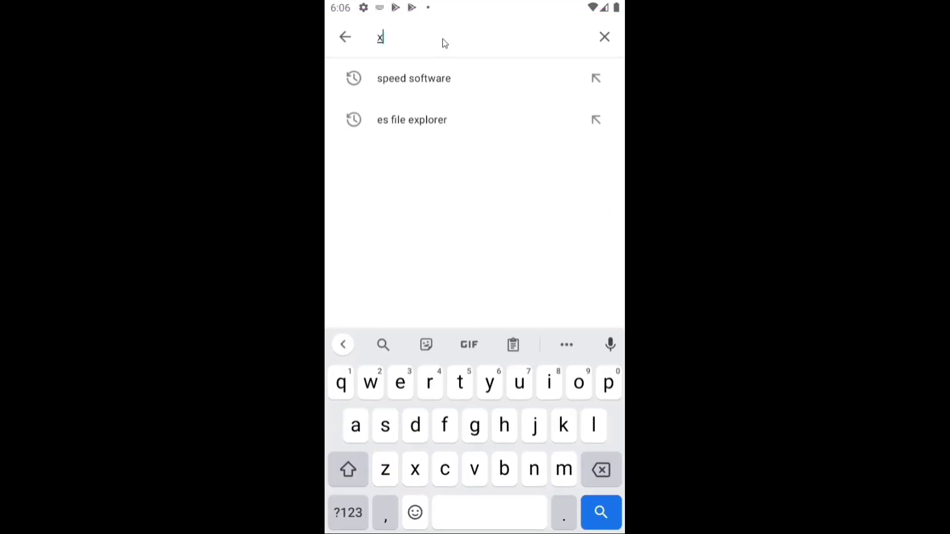
pyautogui.write('pl')
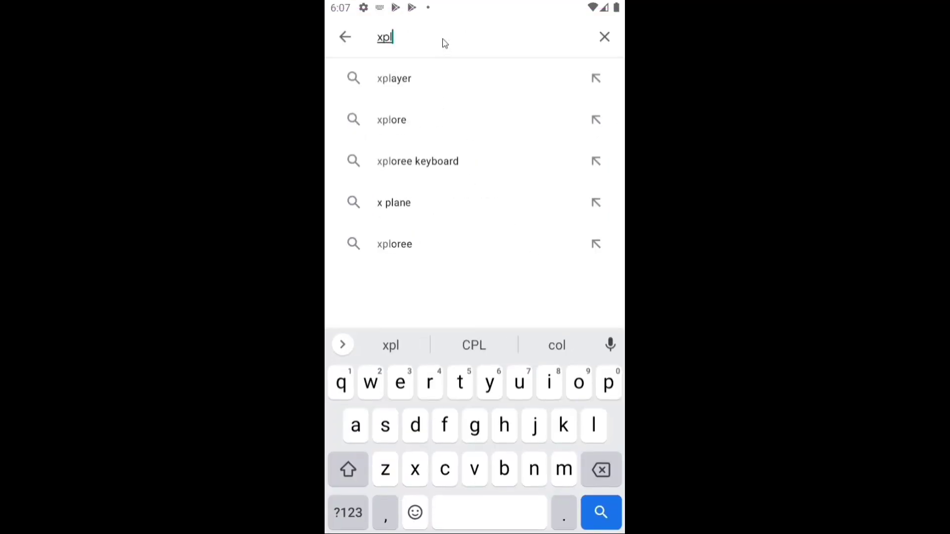
pyautogui.click(389, 120)
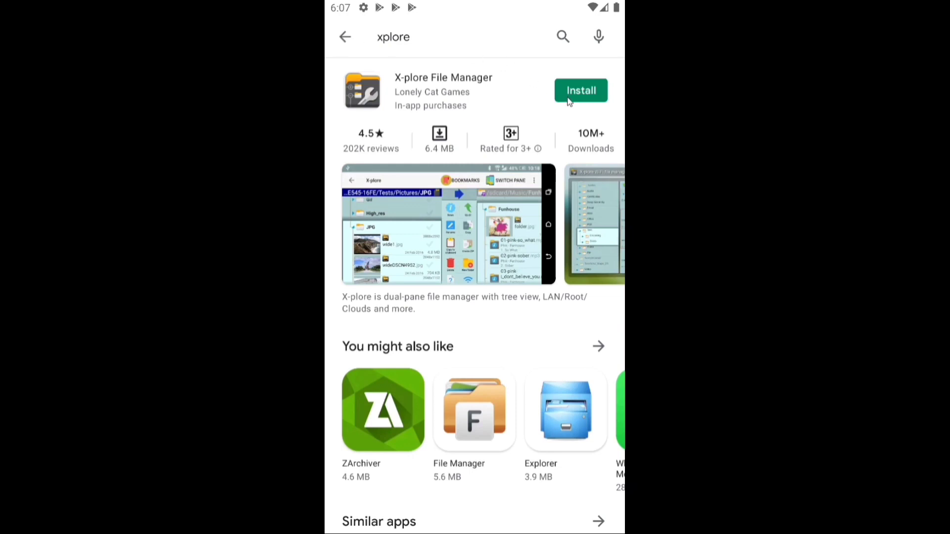
pyautogui.click(601, 92)
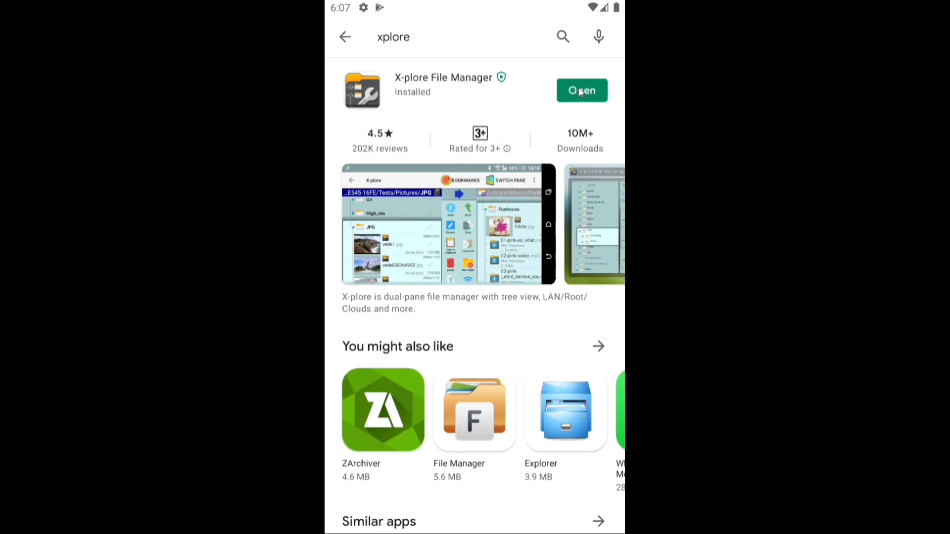
# Launch X-plore with access to device files allowed, and expand the Android folder in Internal shared storage.
pyautogui.click(581, 92)
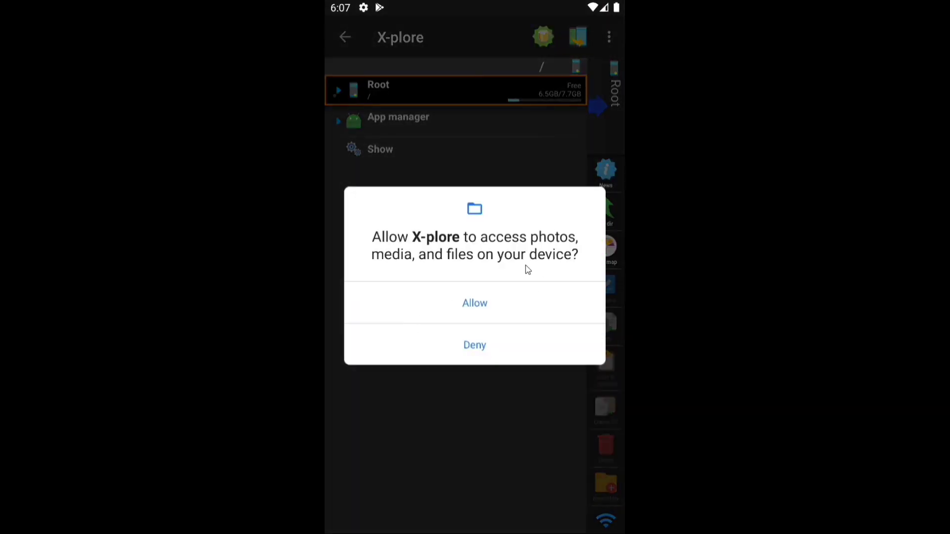
pyautogui.click(461, 307)
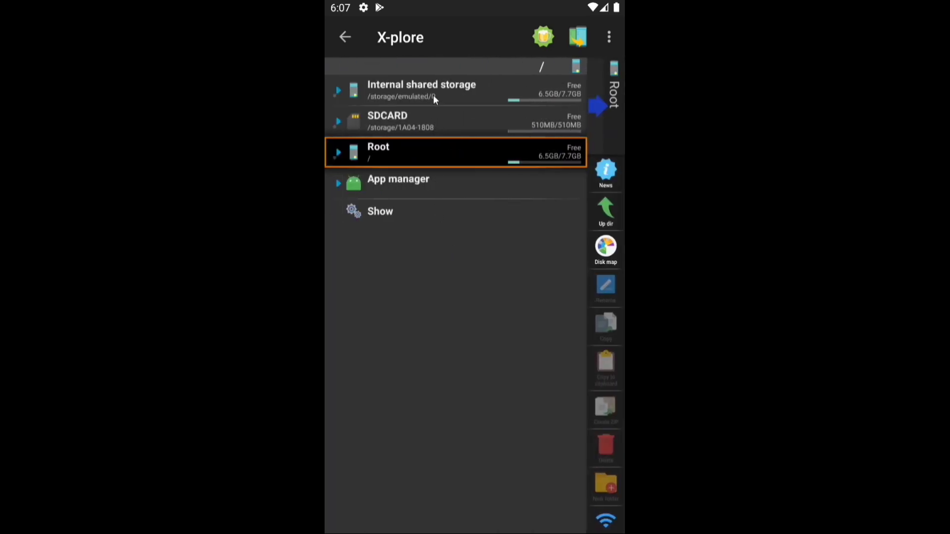
pyautogui.click(434, 98)
pyautogui.click(428, 145)
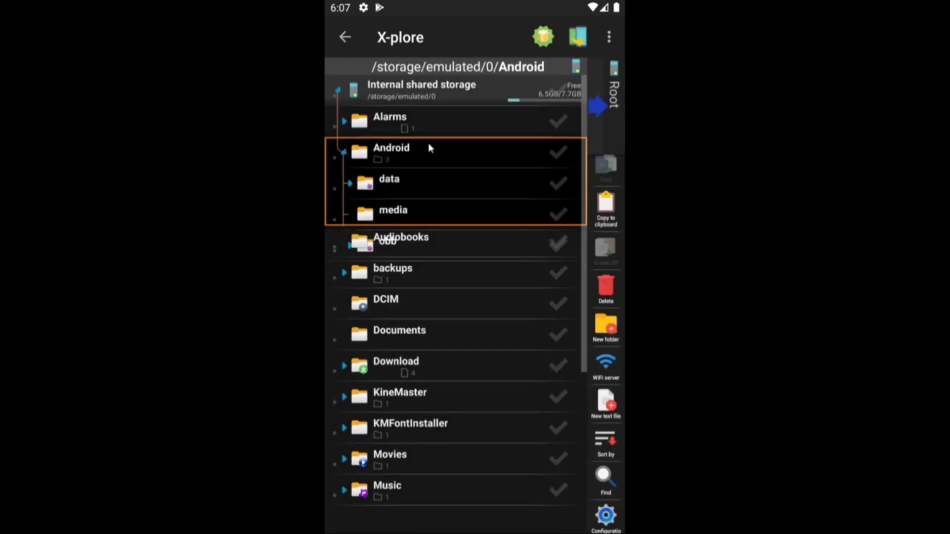
# Open the data folder and grant X-plore special access to the Android folder.
pyautogui.click(416, 192)
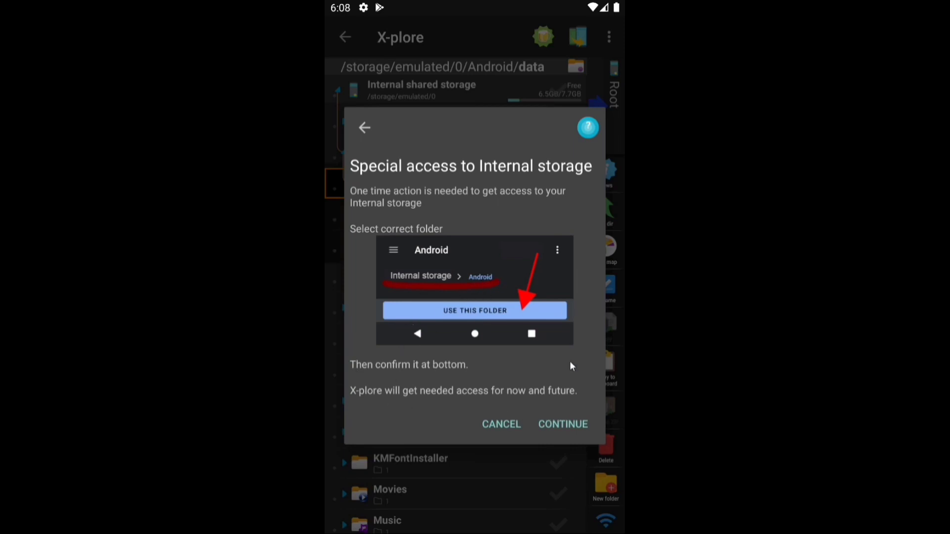
pyautogui.click(556, 425)
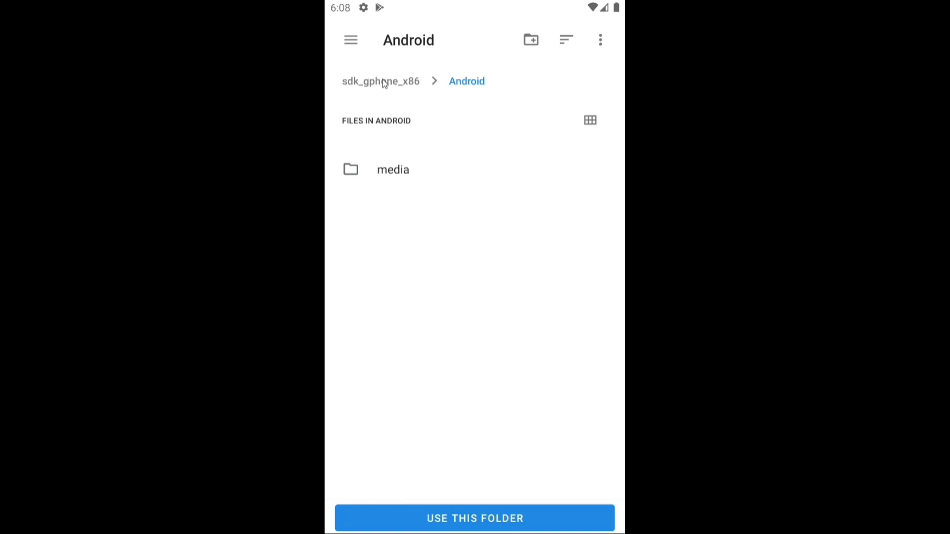
pyautogui.click(459, 515)
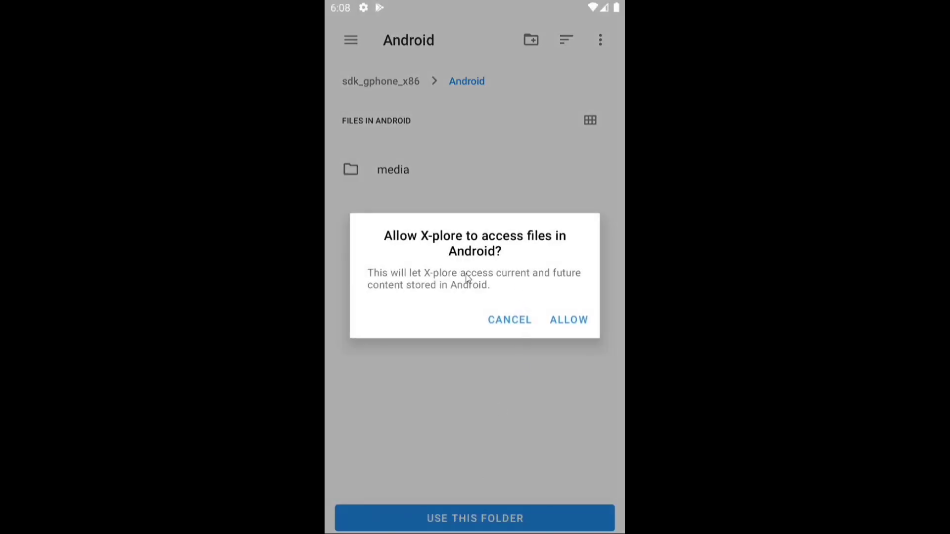
pyautogui.click(565, 320)
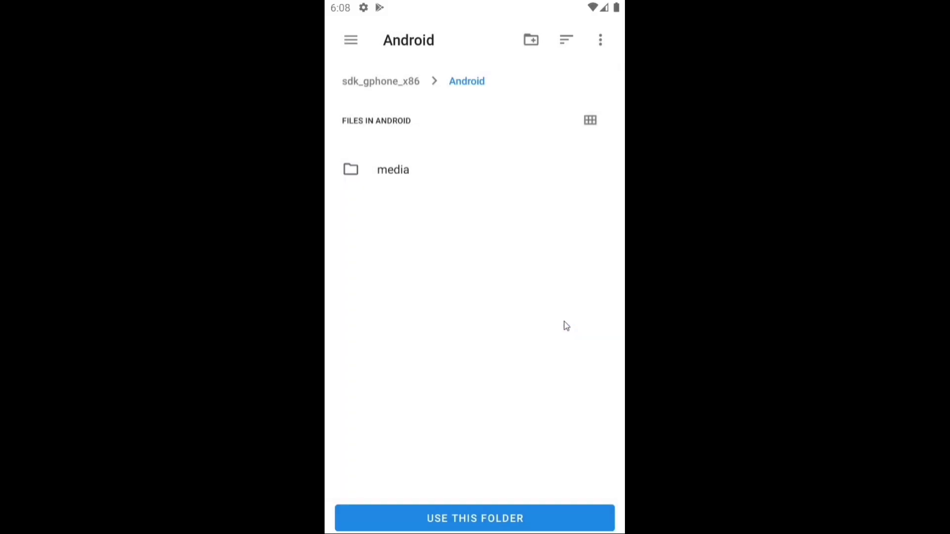
# Look through the app folders inside Android/data, collapsing and reopening the data folder.
pyautogui.scroll(-4, 485, 248)
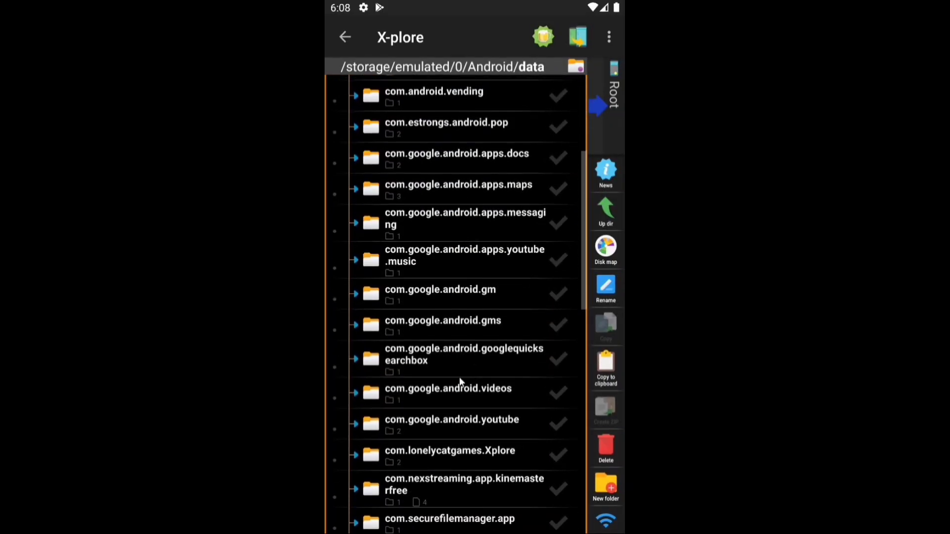
pyautogui.scroll(-3, 471, 297)
pyautogui.scroll(6, 464, 266)
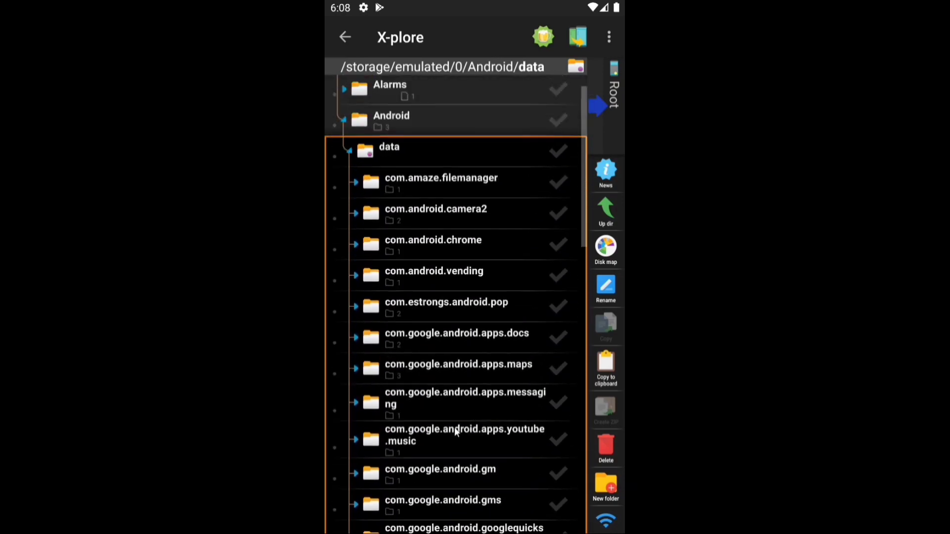
pyautogui.scroll(1, 460, 297)
pyautogui.click(452, 156)
pyautogui.click(451, 153)
pyautogui.click(439, 180)
pyautogui.moveTo(480, 331); pyautogui.dragTo(480, 192)
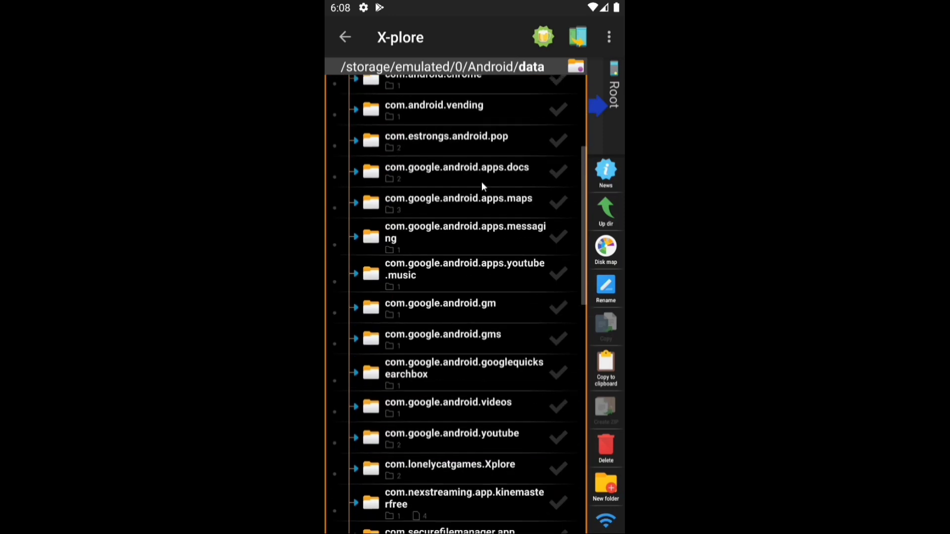
pyautogui.moveTo(453, 409); pyautogui.dragTo(478, 257)
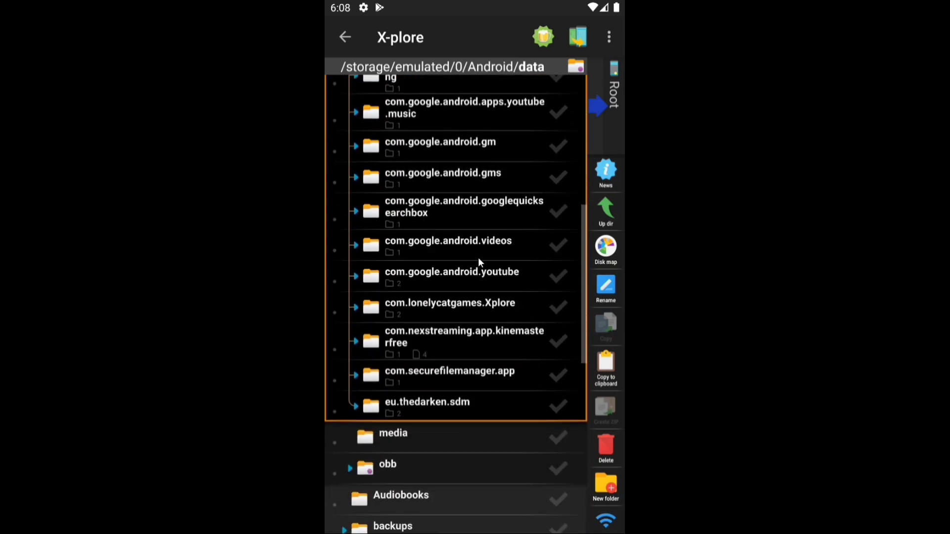
# Expand the com.lonelycatgames.Xplore folder, and drill into com.google.android.youtube down to cache/exo.
pyautogui.click(412, 336)
pyautogui.click(436, 282)
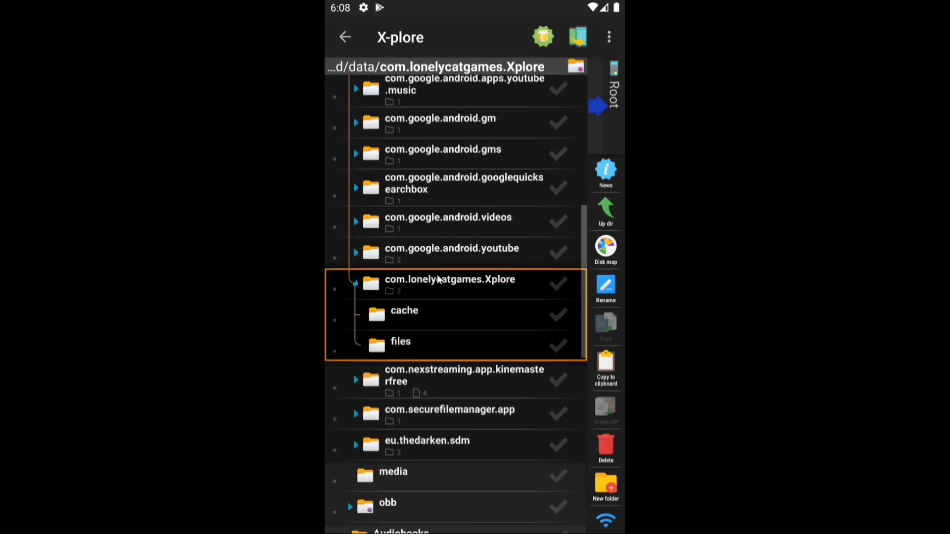
pyautogui.click(442, 256)
pyautogui.click(429, 278)
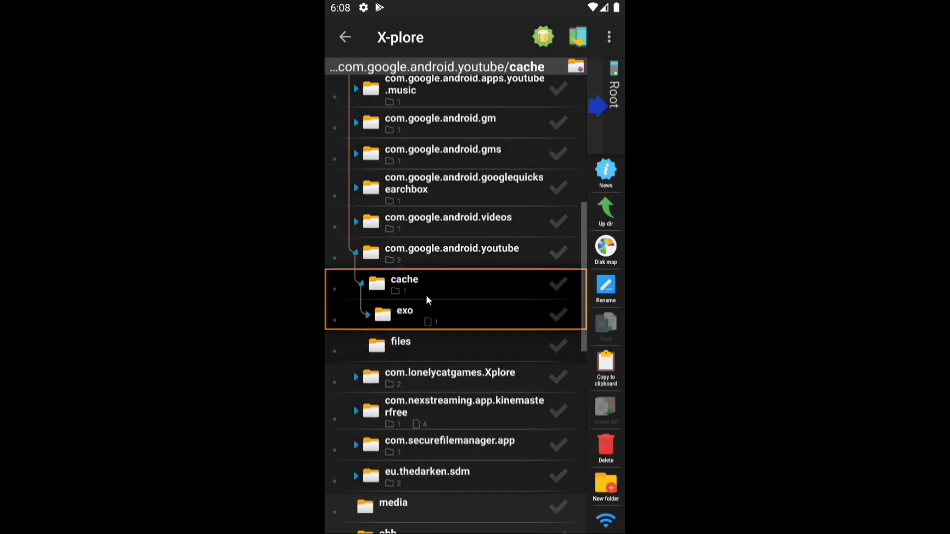
pyautogui.click(415, 321)
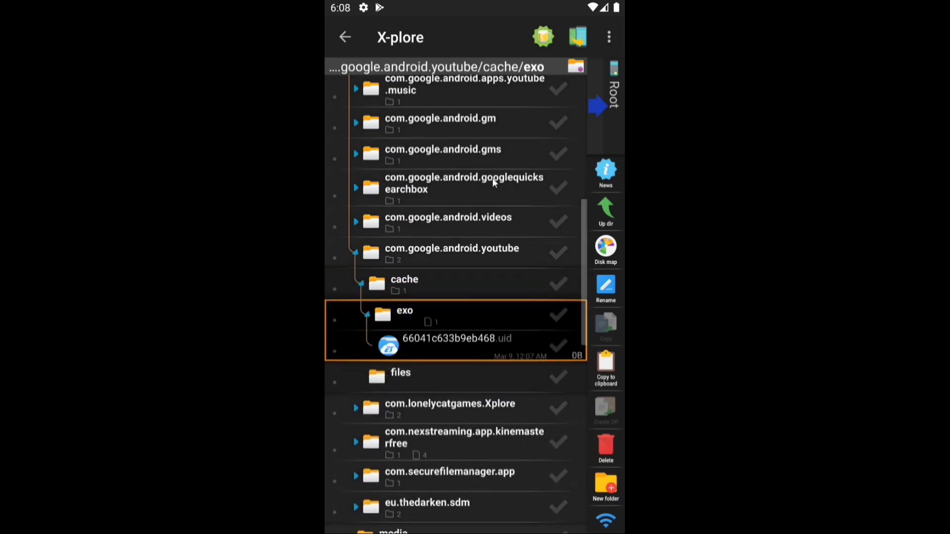
# Collapse the data folder and open the obb folder under Android.
pyautogui.scroll(10, 479, 248)
pyautogui.click(435, 159)
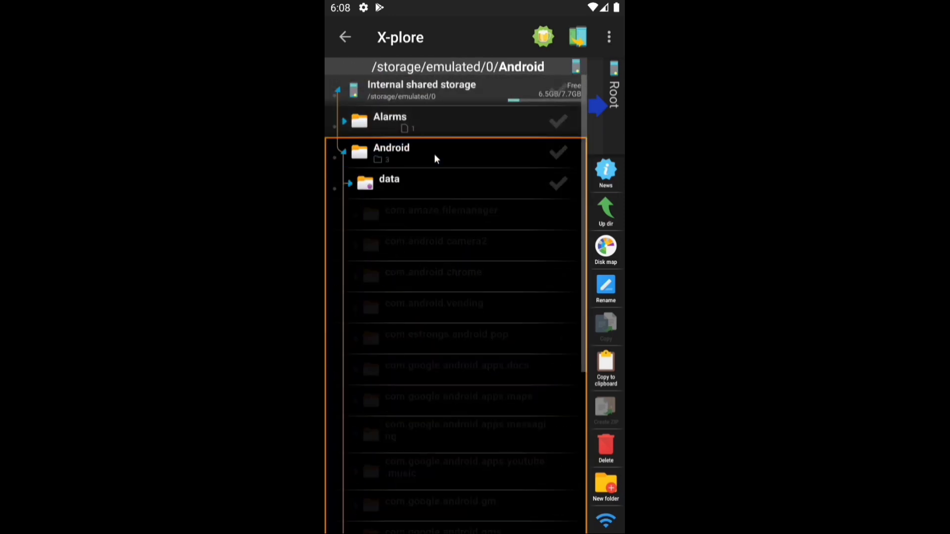
pyautogui.click(434, 159)
pyautogui.click(408, 241)
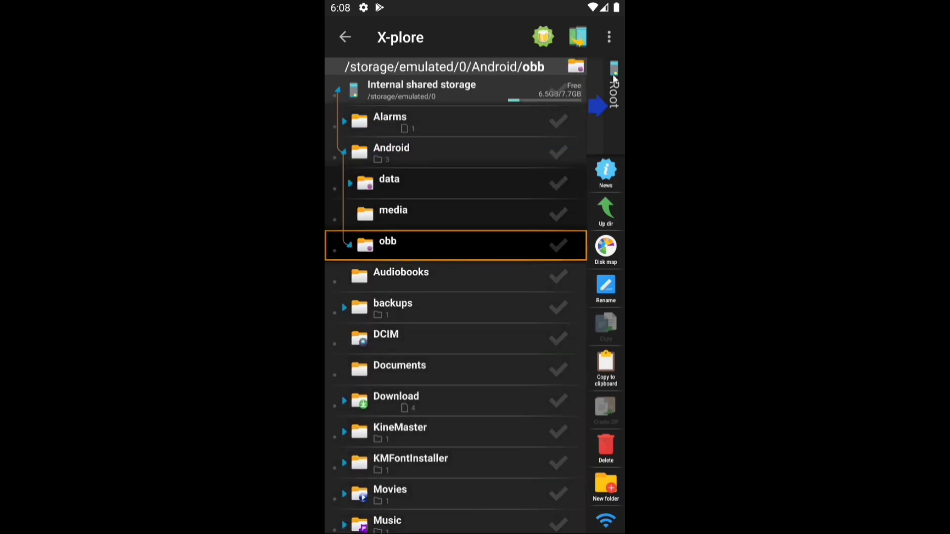
# Turn on Show Hidden files in the X-plore configuration and return to the file list.
pyautogui.scroll(-5, 609, 445)
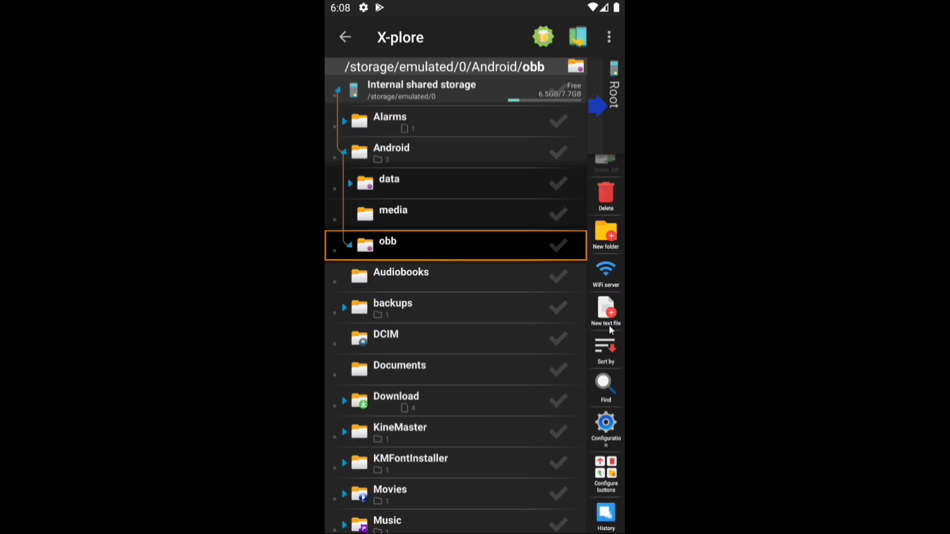
pyautogui.click(609, 428)
pyautogui.click(605, 79)
pyautogui.click(345, 37)
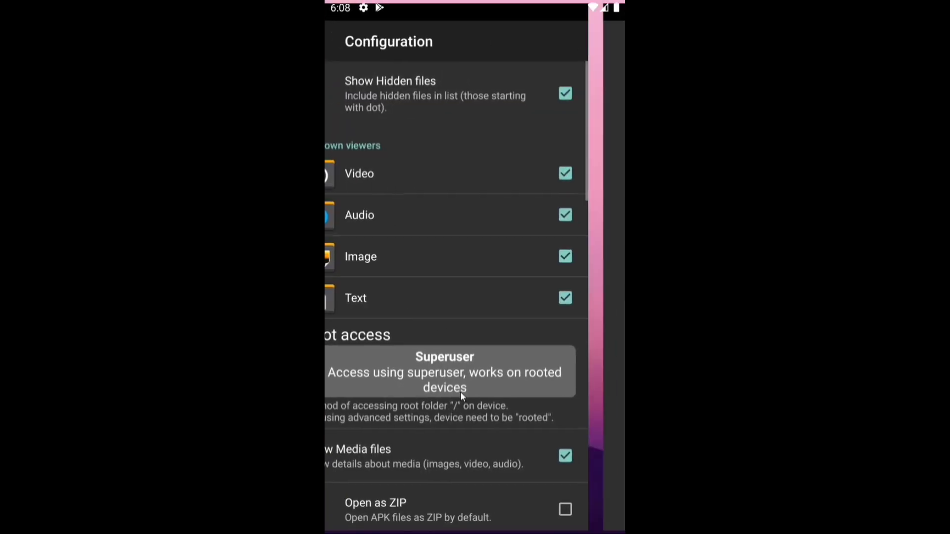
# Check the obb folder for hidden files, collapse the Android folder, and exit X-plore to the Play Store.
pyautogui.click(411, 281)
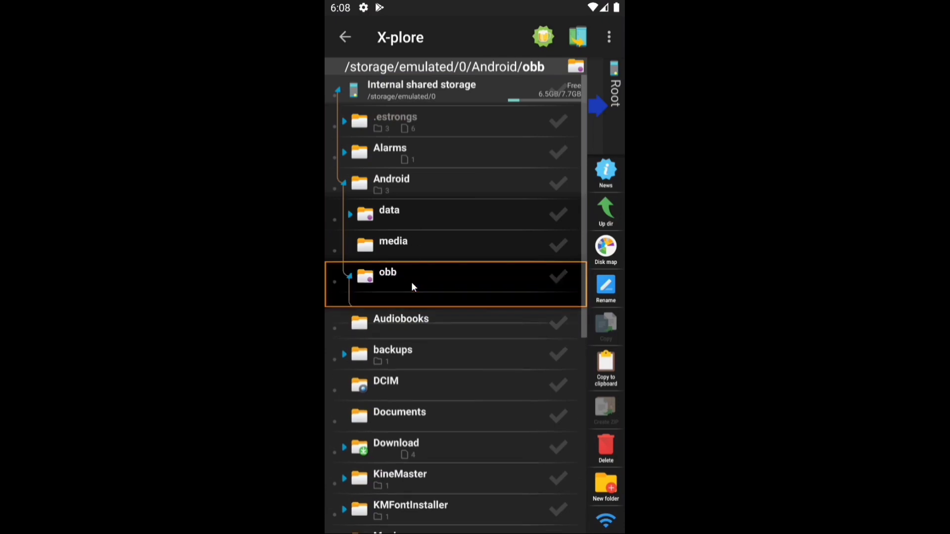
pyautogui.moveTo(411, 281); pyautogui.dragTo(397, 253)
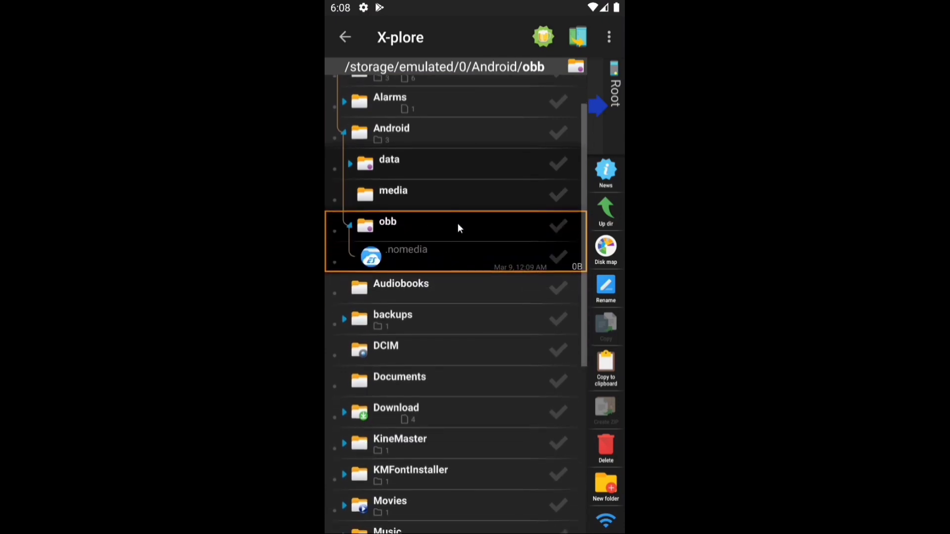
pyautogui.moveTo(457, 218); pyautogui.dragTo(459, 308)
pyautogui.click(463, 273)
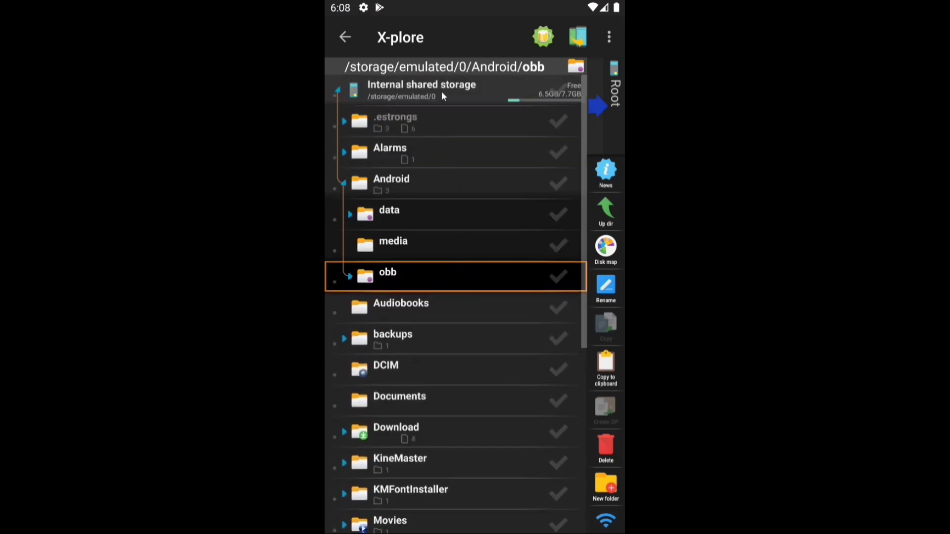
pyautogui.click(441, 91)
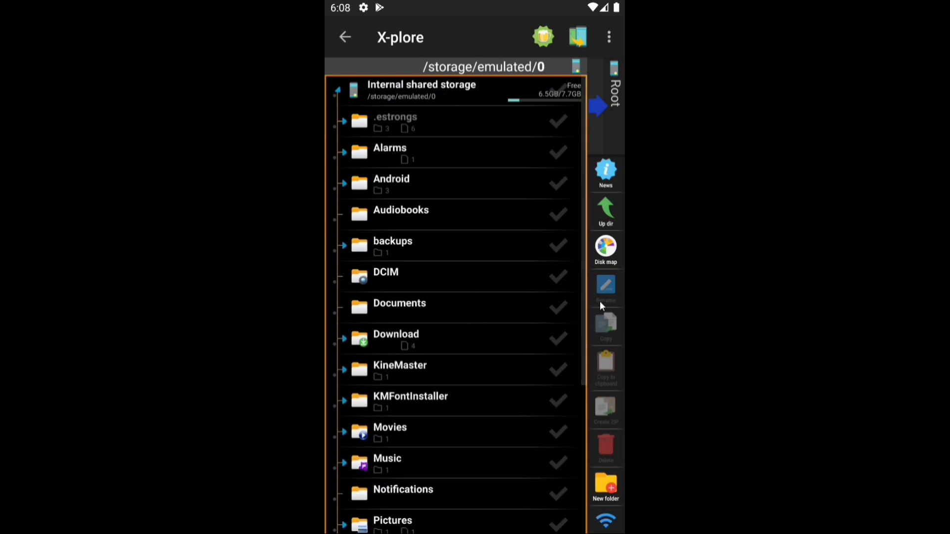
pyautogui.press('Escape')
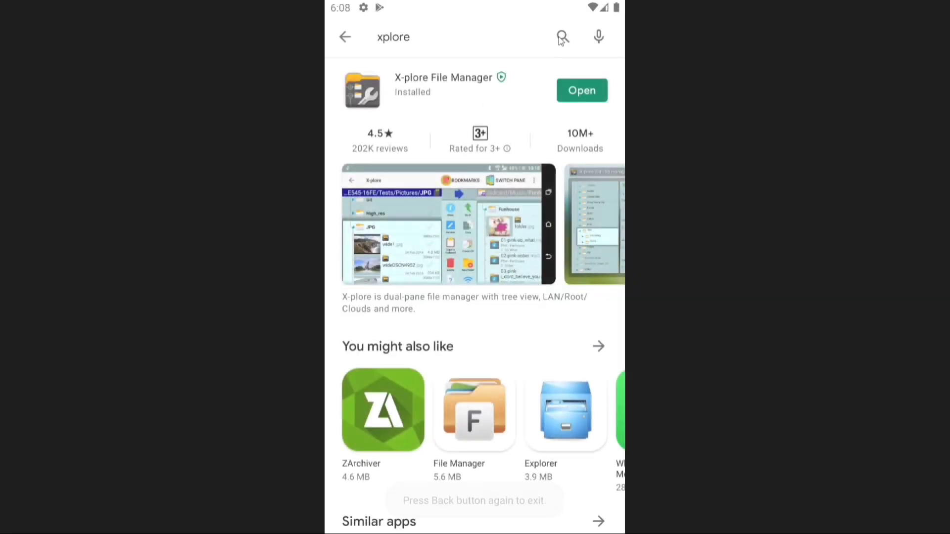
# Search the Play Store for "explorer" to bring up Explorer by Speed Software.
pyautogui.click(560, 37)
pyautogui.click(604, 37)
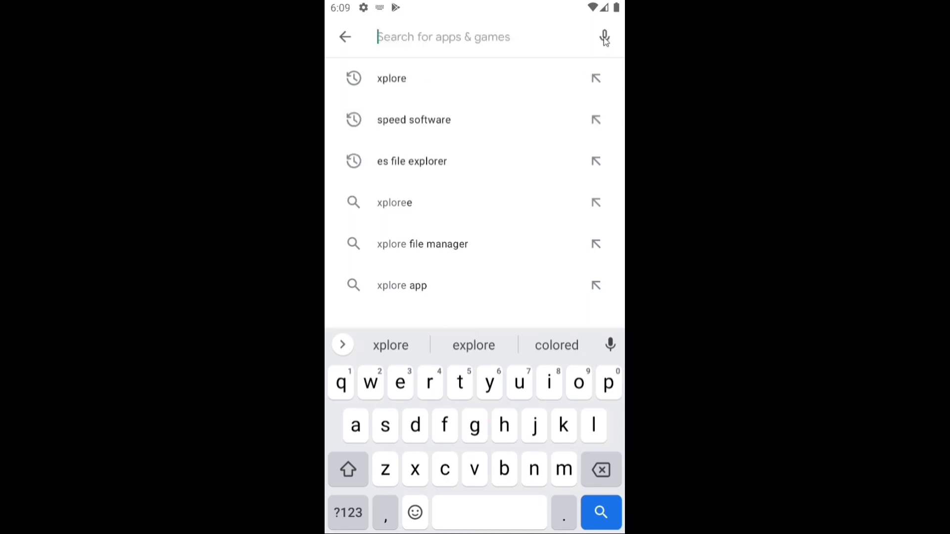
pyautogui.write('e')
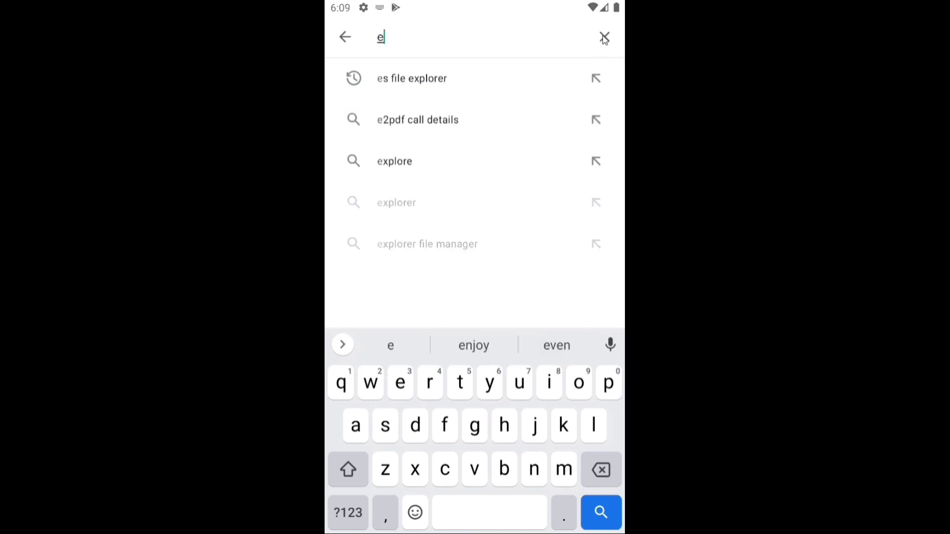
pyautogui.write('xpl')
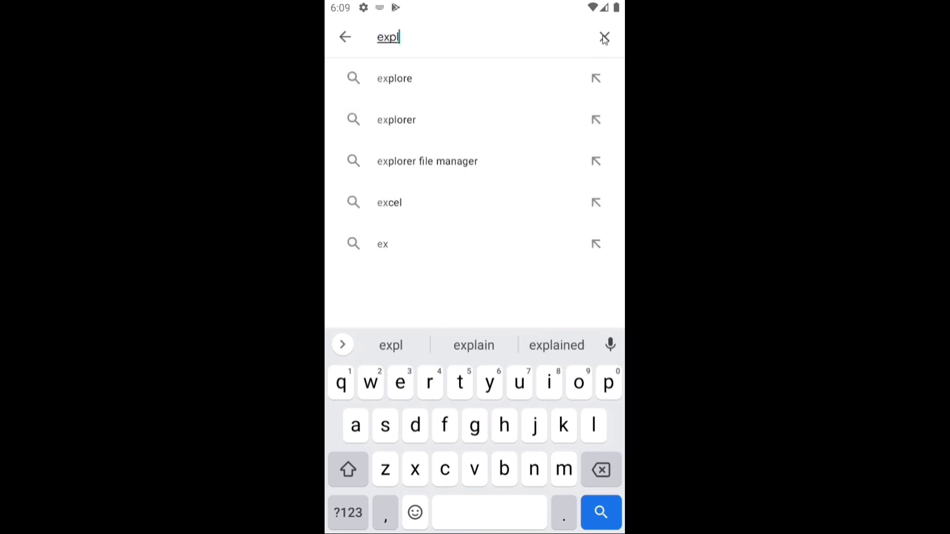
pyautogui.write('orer')
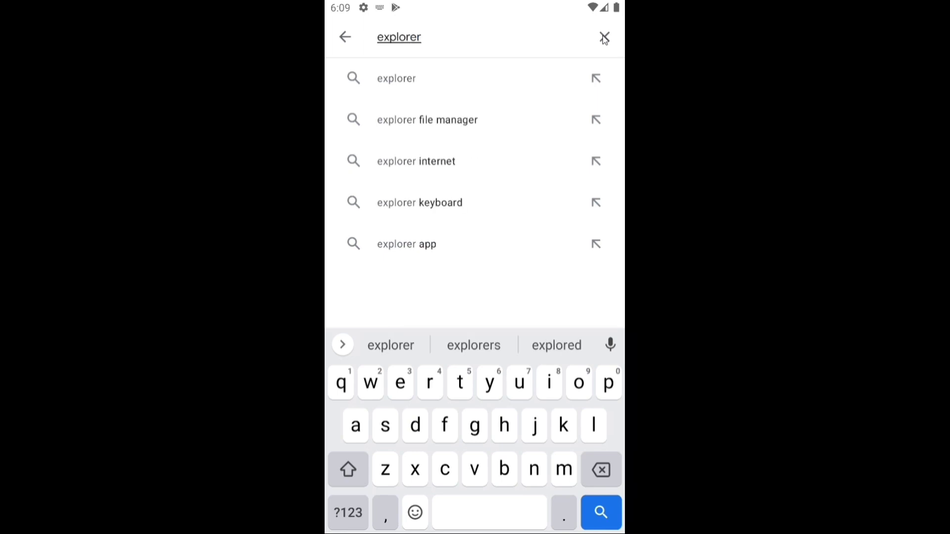
pyautogui.click(402, 79)
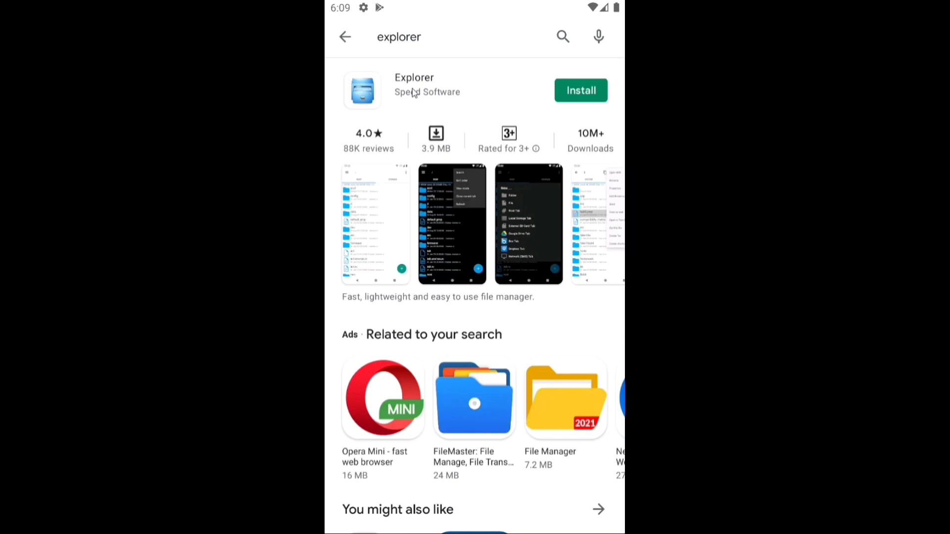
# Install and open Explorer by Speed Software, allow it to access device files, and dismiss the Getting Started message.
pyautogui.click(424, 95)
pyautogui.click(475, 200)
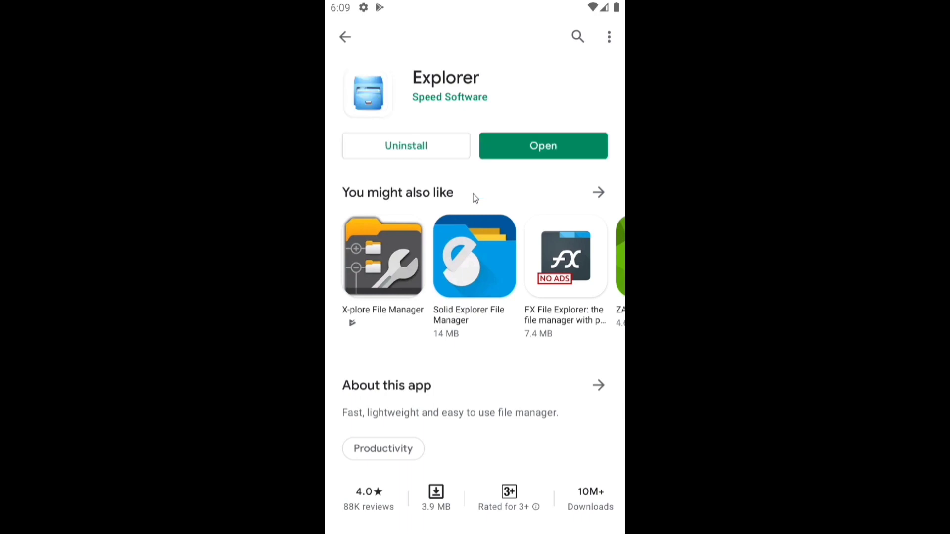
pyautogui.click(538, 153)
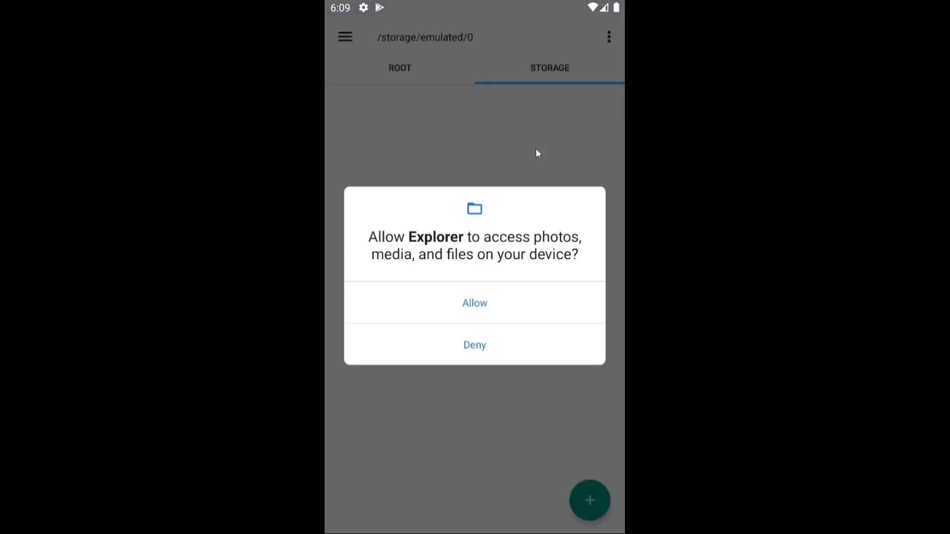
pyautogui.click(488, 307)
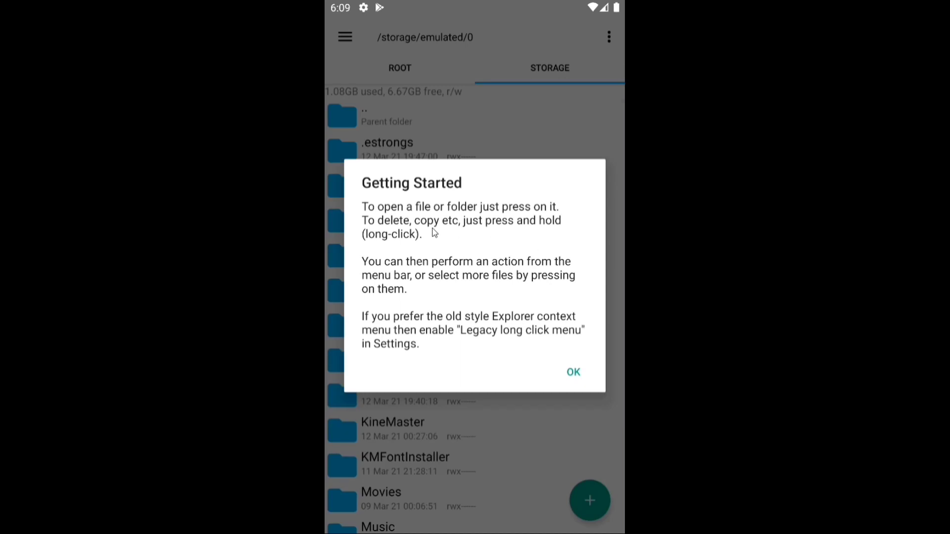
pyautogui.click(570, 377)
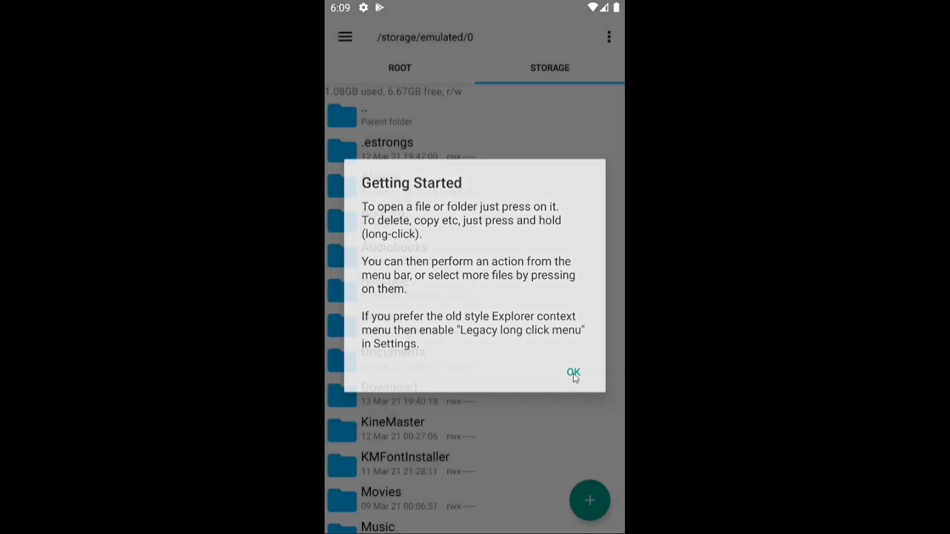
# Open the data folder under Android and grant Explorer access to the whole sdk_gphone_x86 storage.
pyautogui.scroll(-1, 441, 256)
pyautogui.click(402, 184)
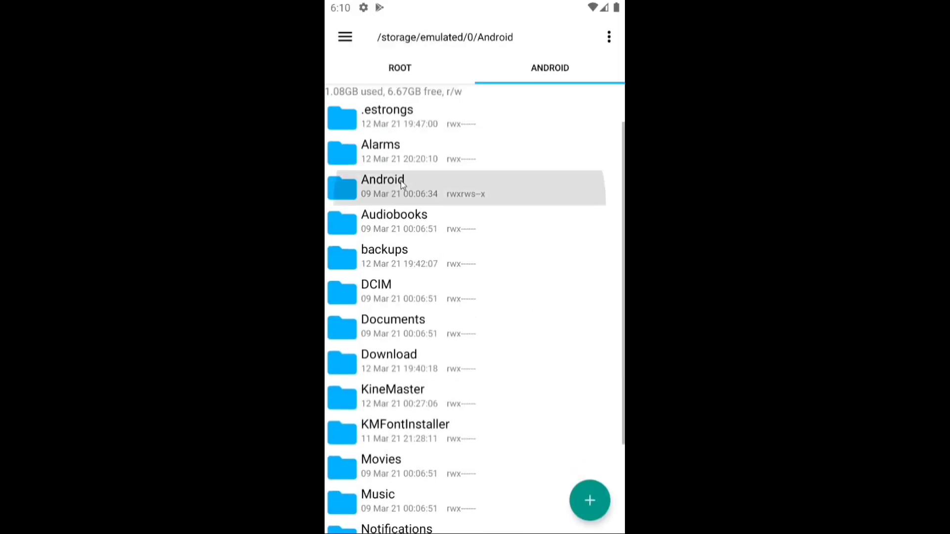
pyautogui.click(388, 154)
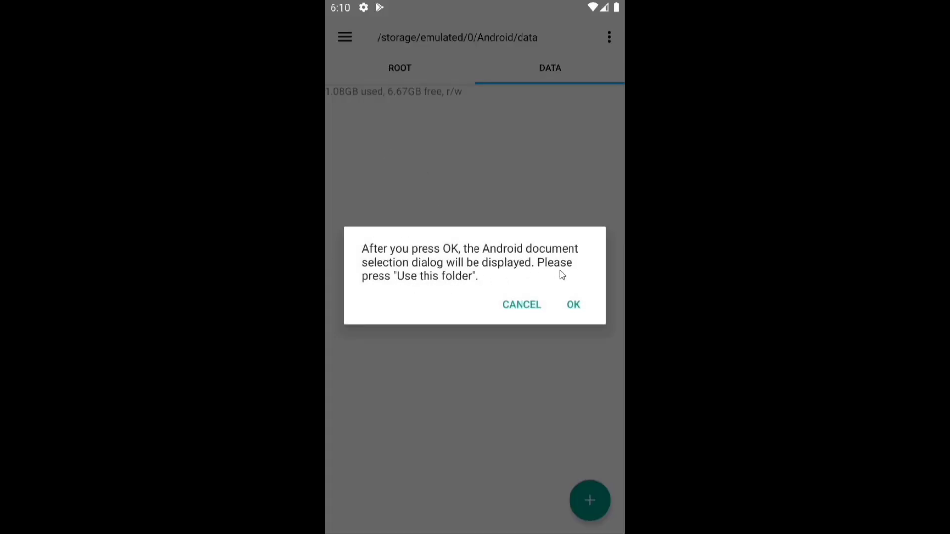
pyautogui.click(573, 305)
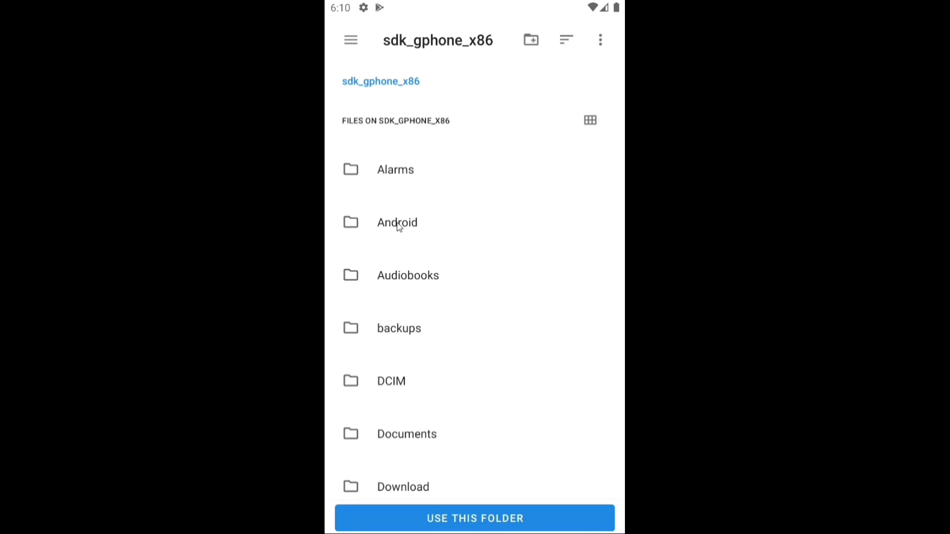
pyautogui.click(447, 519)
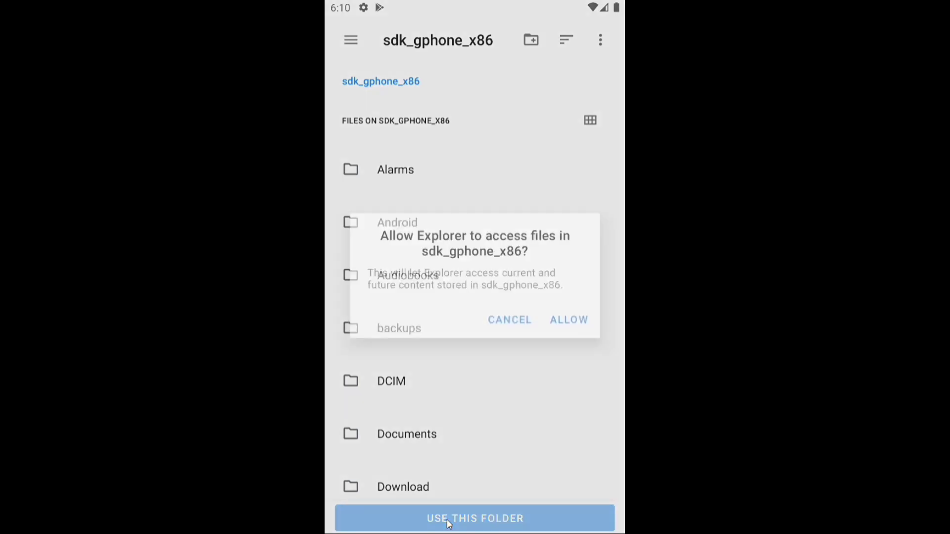
pyautogui.click(582, 321)
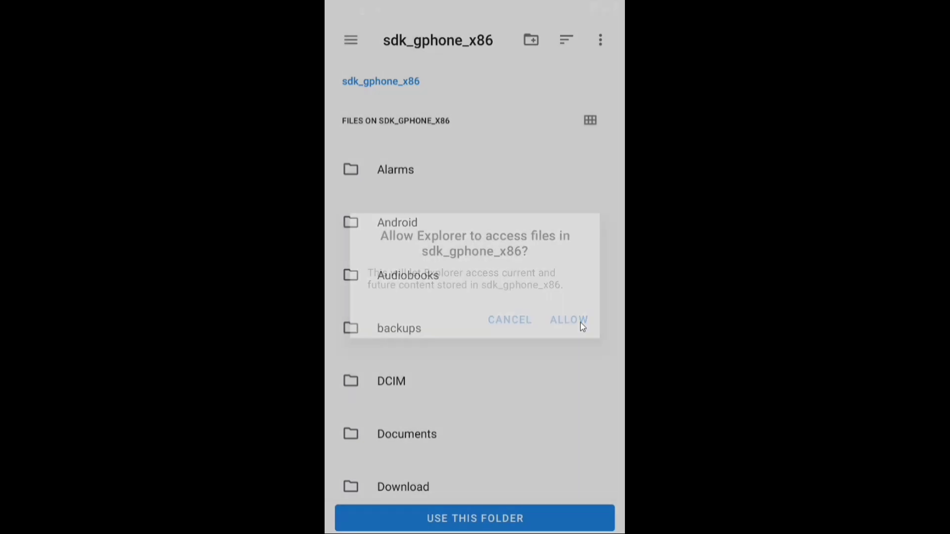
# Browse the Android/data folders and open the exo folder inside the cache of com.google.android.youtube.
pyautogui.moveTo(438, 416); pyautogui.dragTo(451, 160)
pyautogui.moveTo(441, 211); pyautogui.dragTo(450, 396)
pyautogui.click(449, 421)
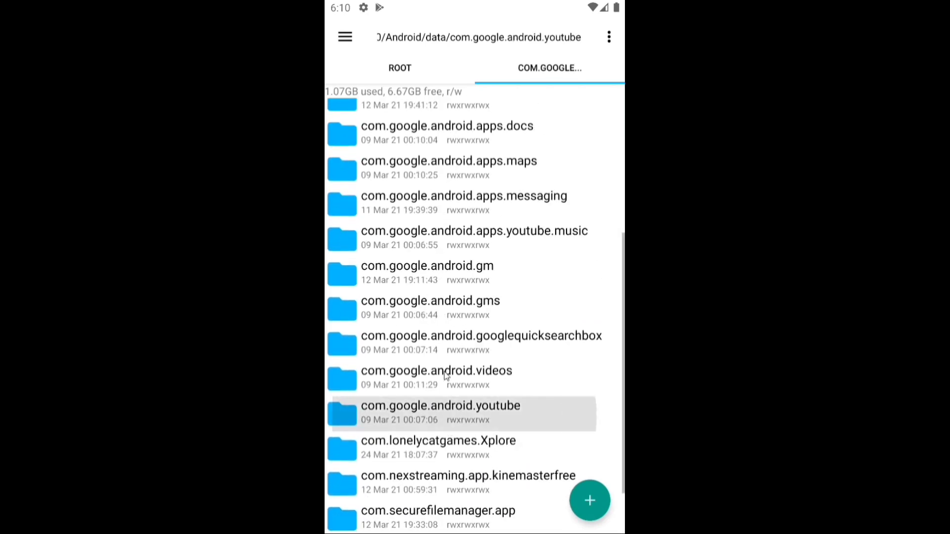
pyautogui.click(413, 144)
pyautogui.click(404, 154)
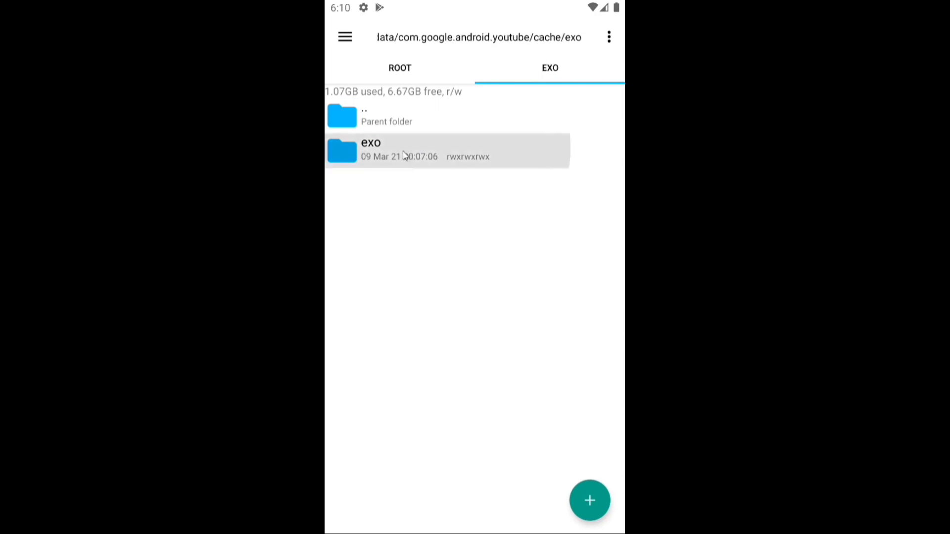
# Go back up from the exo folder through data to the Android folder.
pyautogui.click(377, 116)
pyautogui.click(376, 115)
pyautogui.click(374, 115)
pyautogui.click(373, 115)
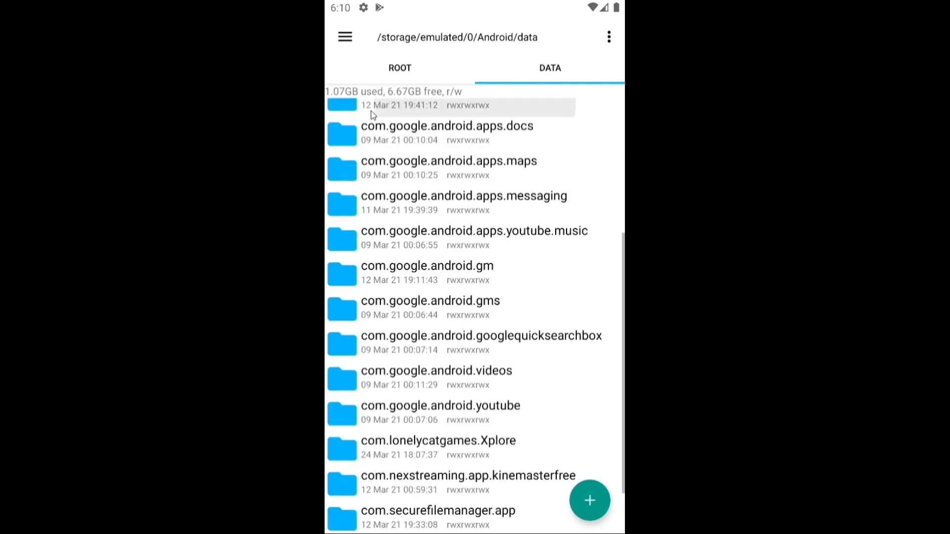
pyautogui.click(385, 124)
pyautogui.scroll(5, 396, 203)
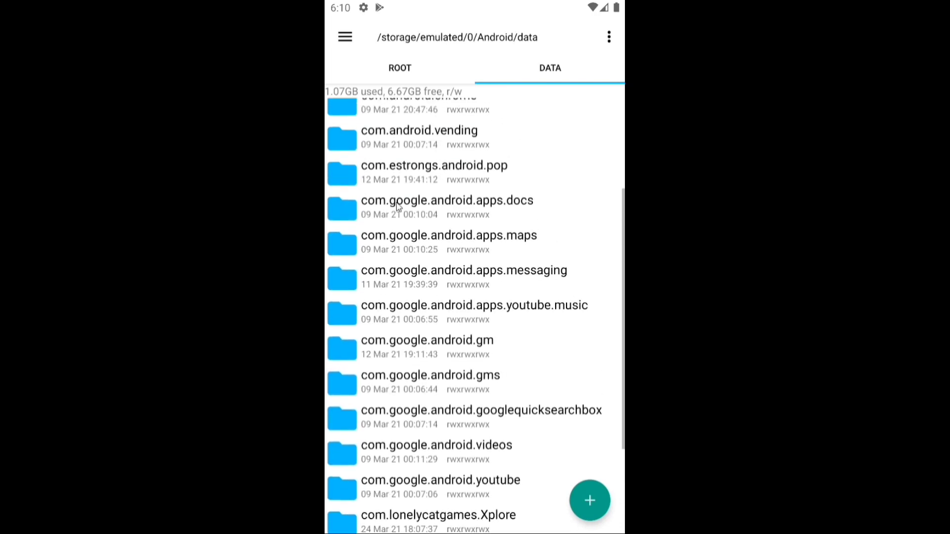
pyautogui.click(385, 123)
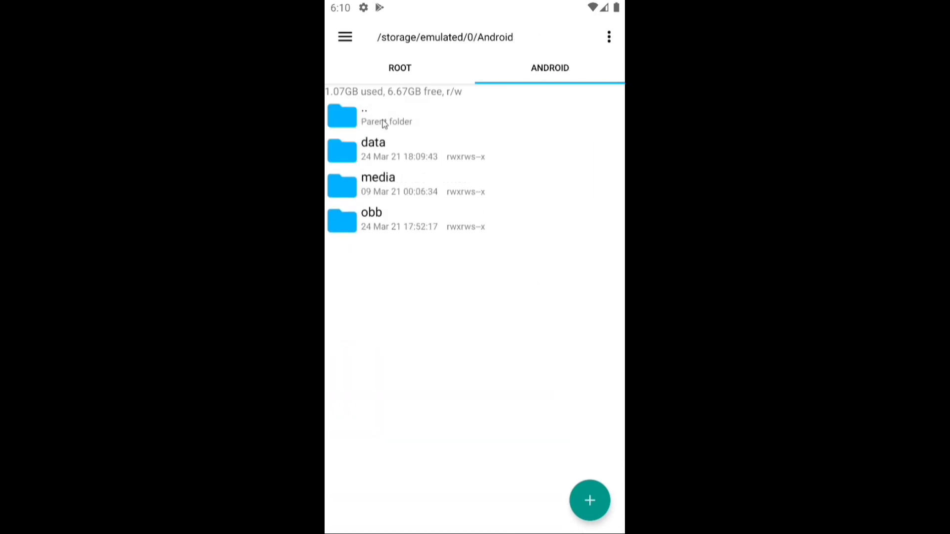
# View the contents of the obb folder and return to the internal storage root.
pyautogui.click(383, 228)
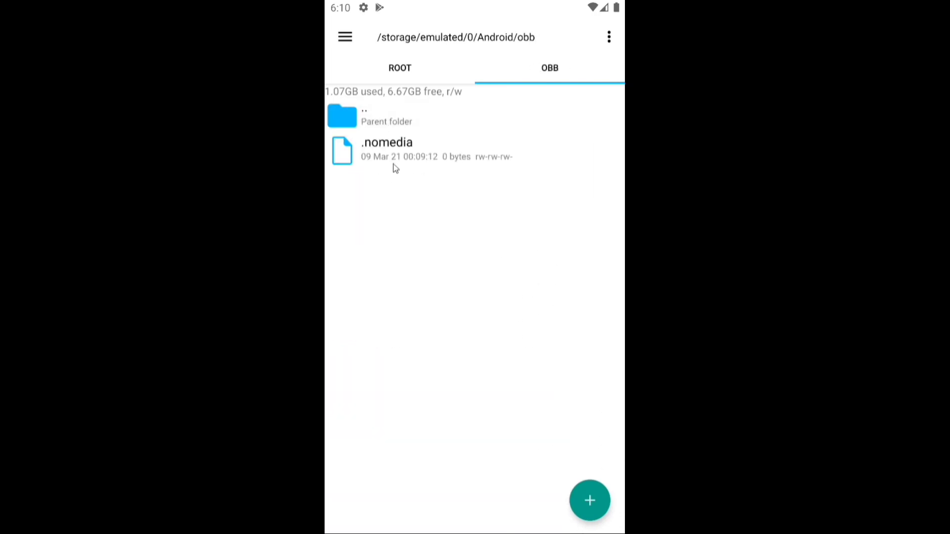
pyautogui.click(378, 115)
pyautogui.click(379, 114)
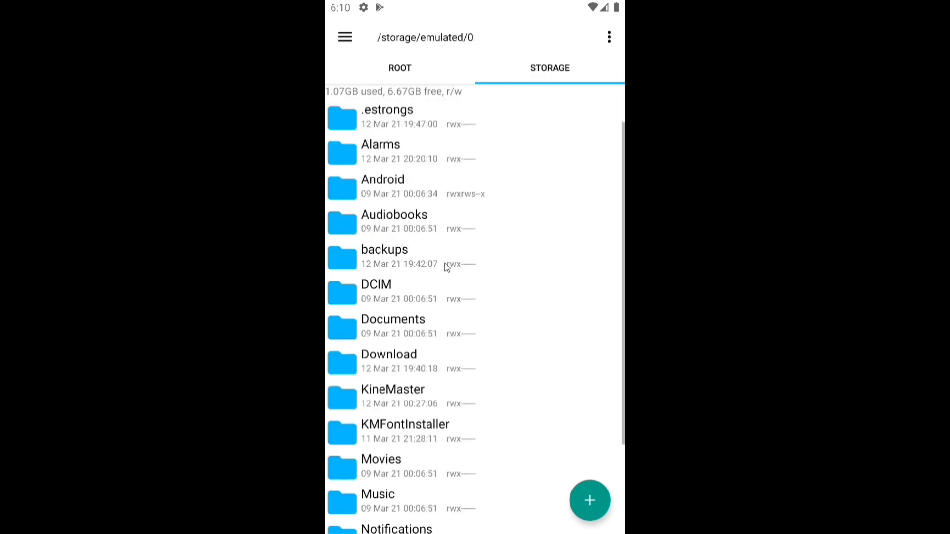
pyautogui.scroll(-2, 435, 230)
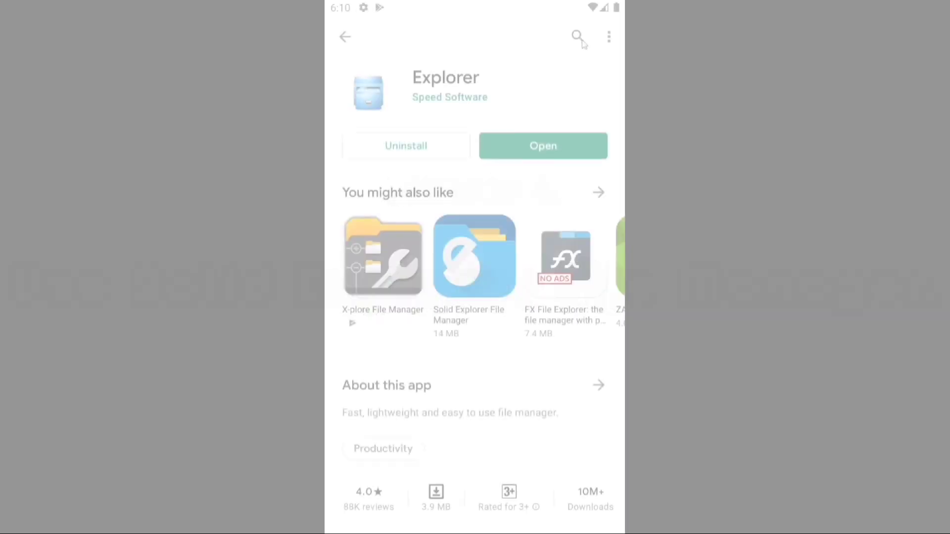
# Search the Play Store for "solid" and install Solid Explorer File Manager.
pyautogui.click(582, 40)
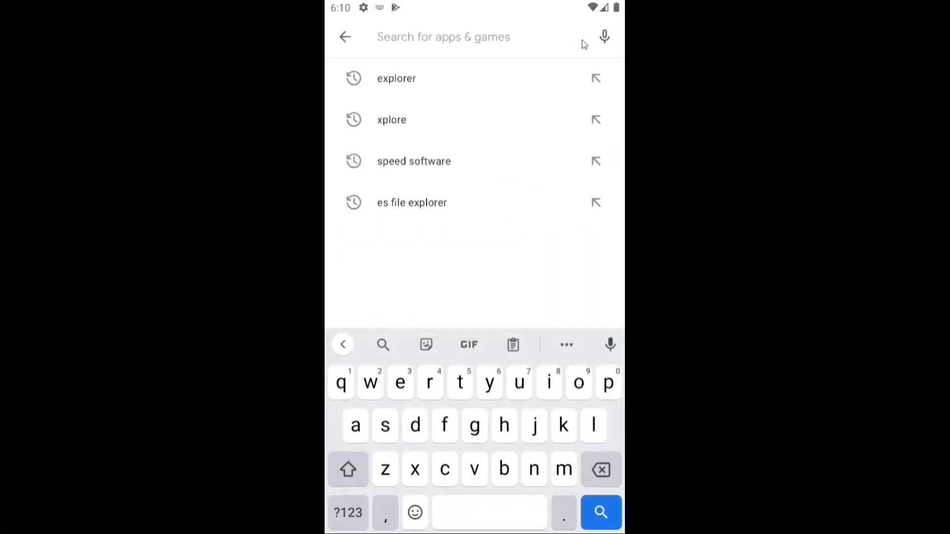
pyautogui.write('s')
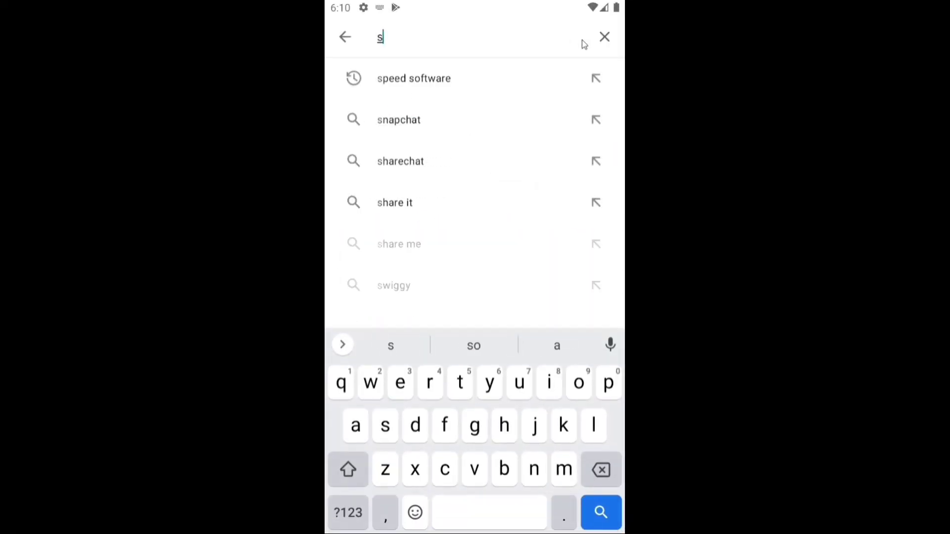
pyautogui.write('oli')
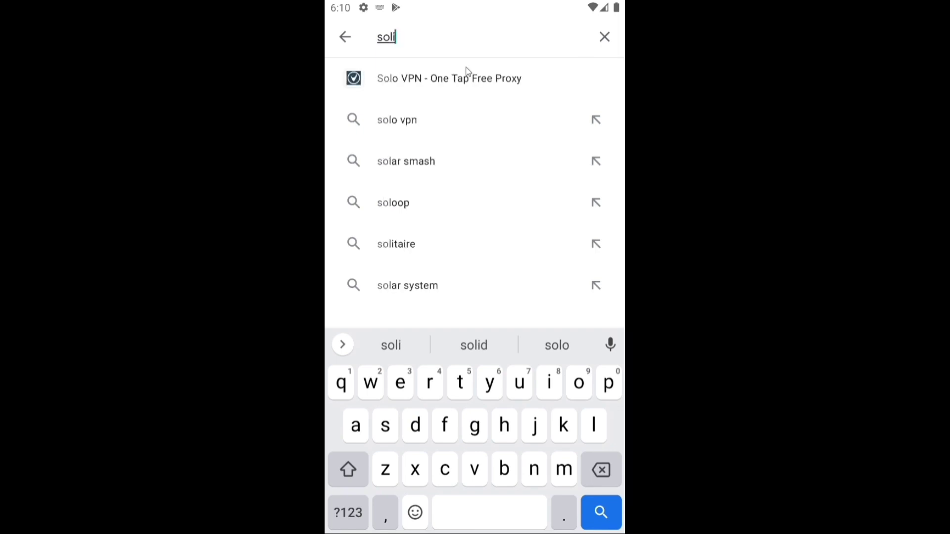
pyautogui.write('d')
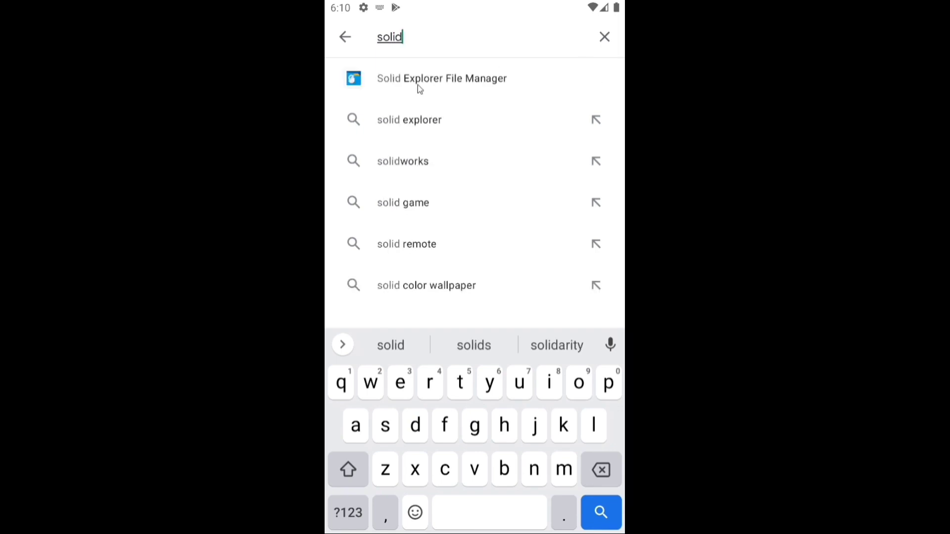
pyautogui.click(418, 85)
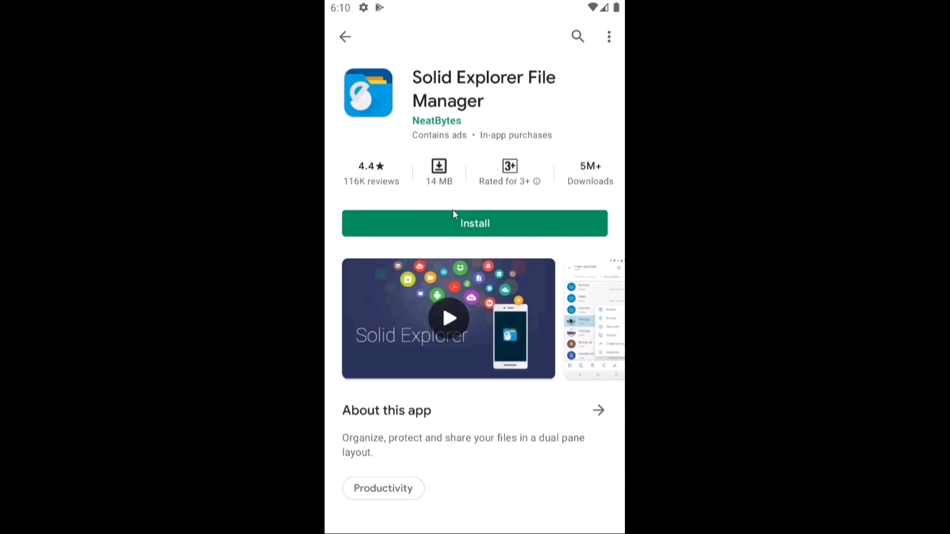
pyautogui.click(450, 223)
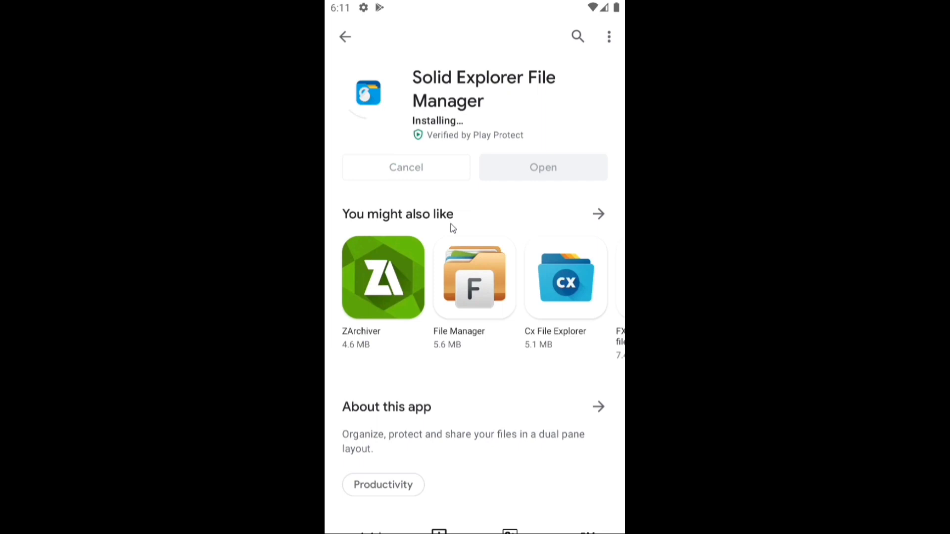
pyautogui.click(455, 225)
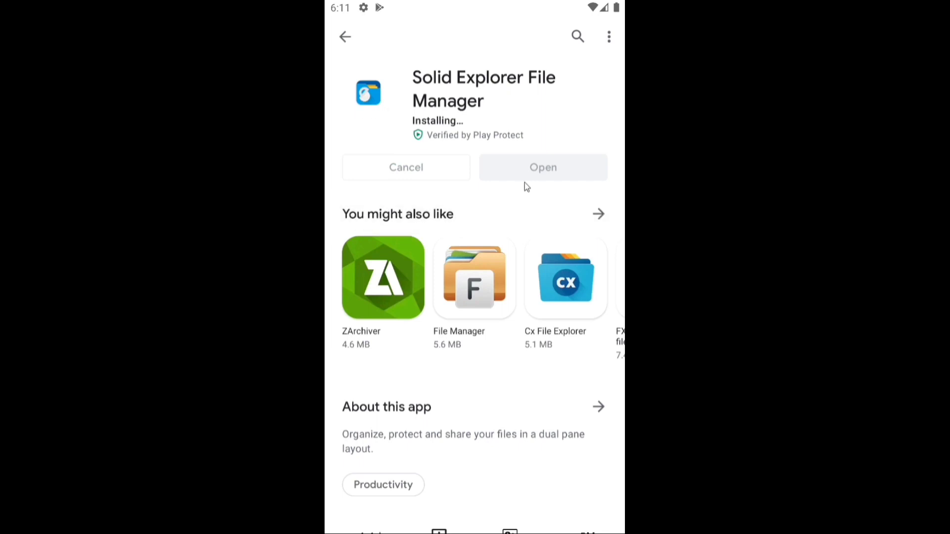
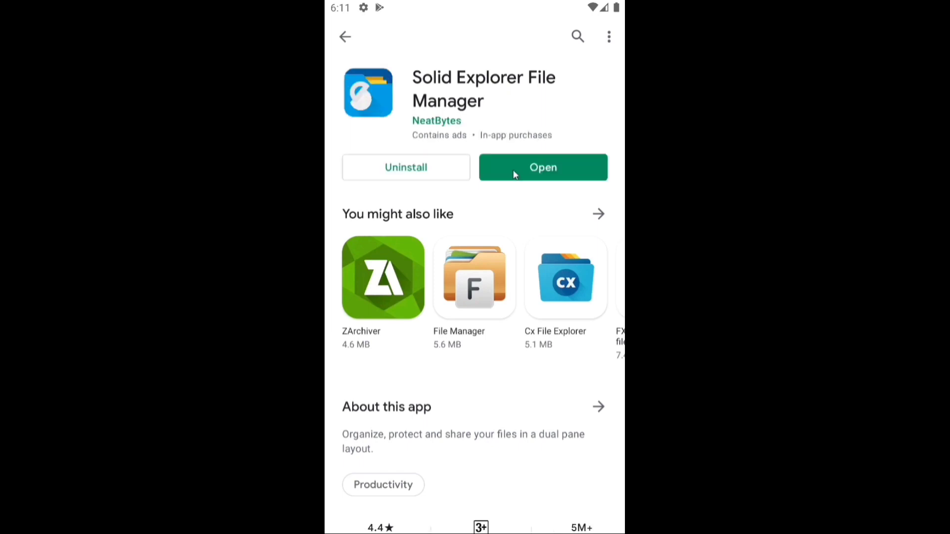
# Open Solid Explorer, skip the introduction, accept the license agreement, and allow access to device files.
pyautogui.click(522, 171)
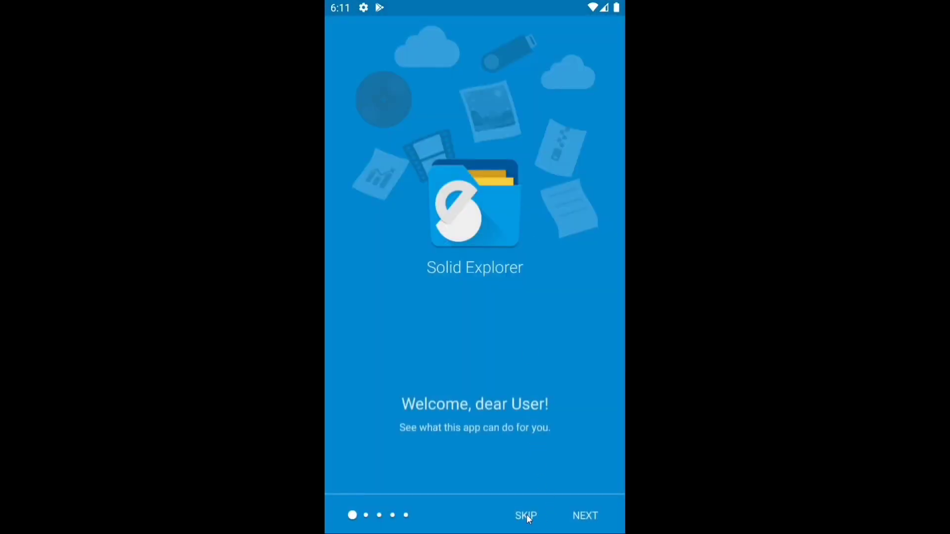
pyautogui.click(527, 516)
pyautogui.click(527, 515)
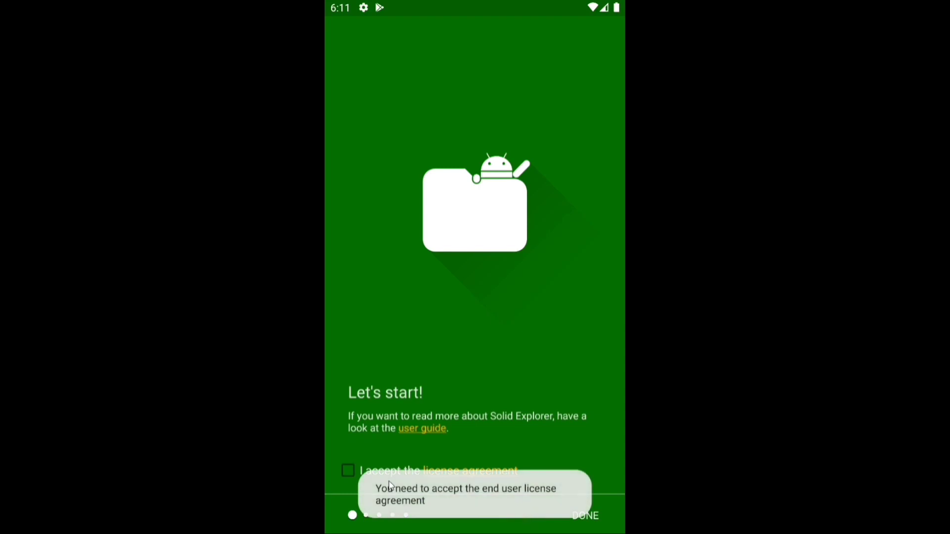
pyautogui.click(348, 470)
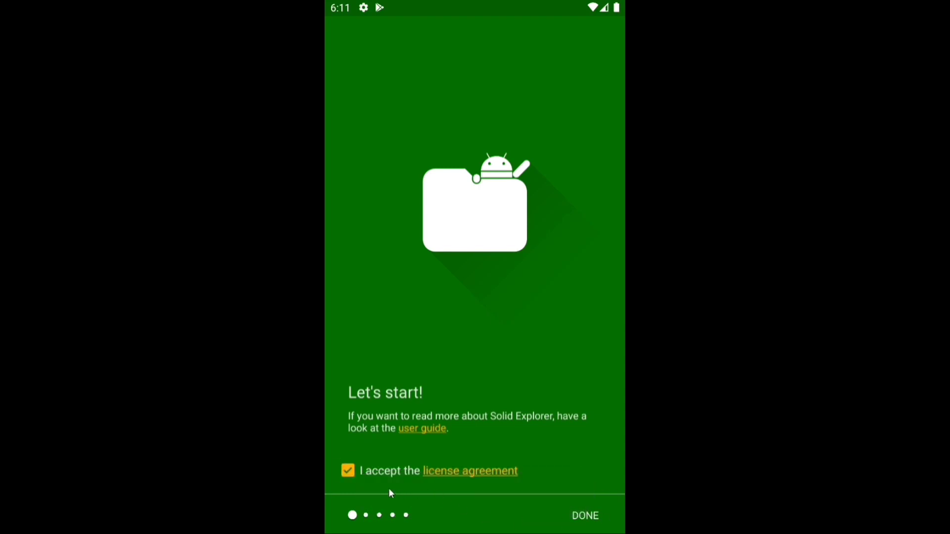
pyautogui.click(596, 520)
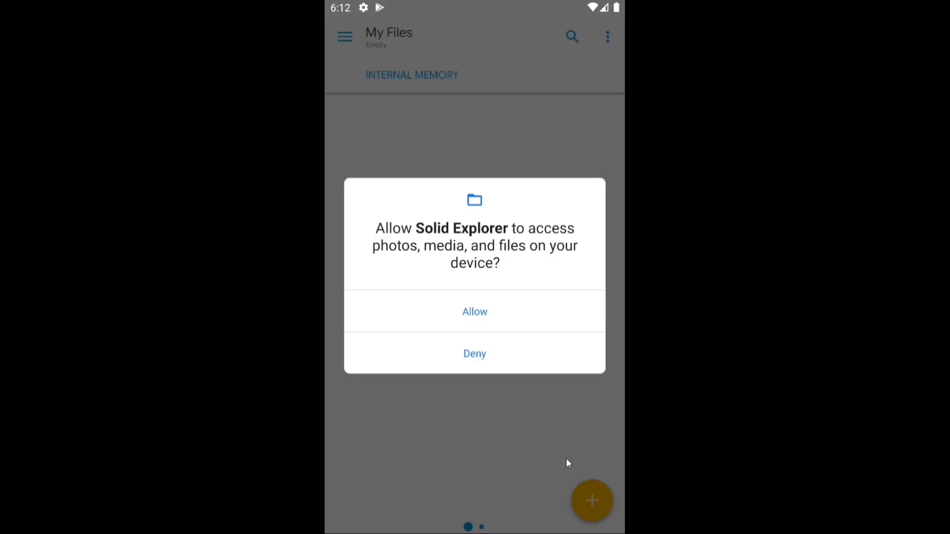
pyautogui.click(461, 315)
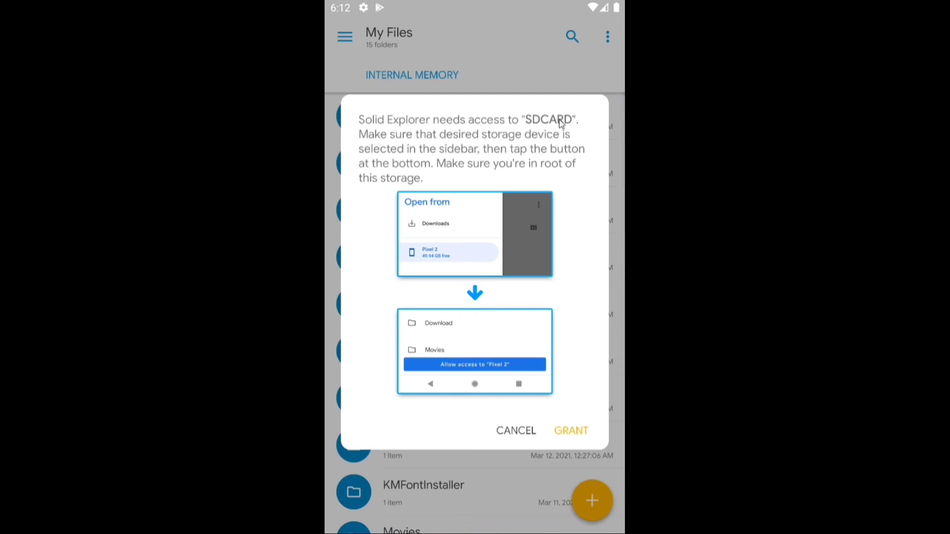
# Grant Solid Explorer access to the root folder of the SDCARD storage.
pyautogui.click(583, 431)
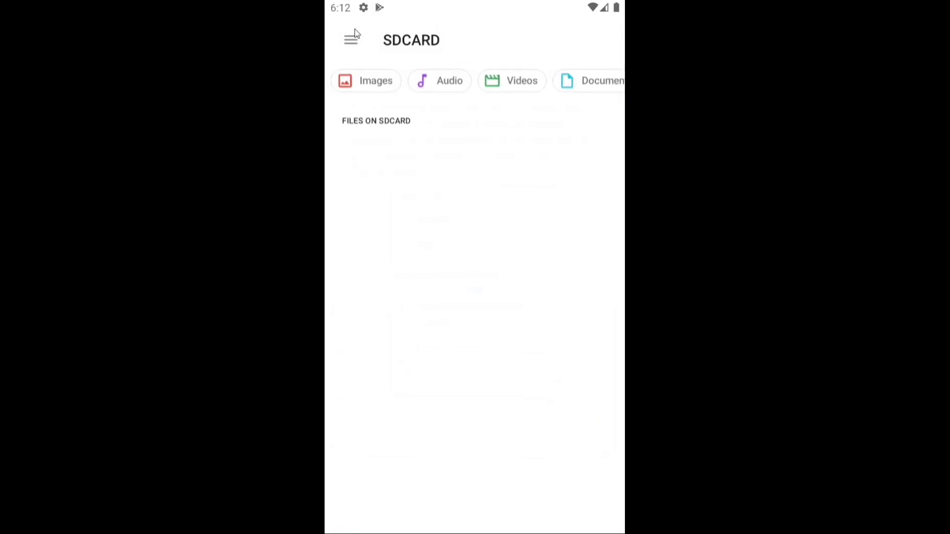
pyautogui.click(353, 36)
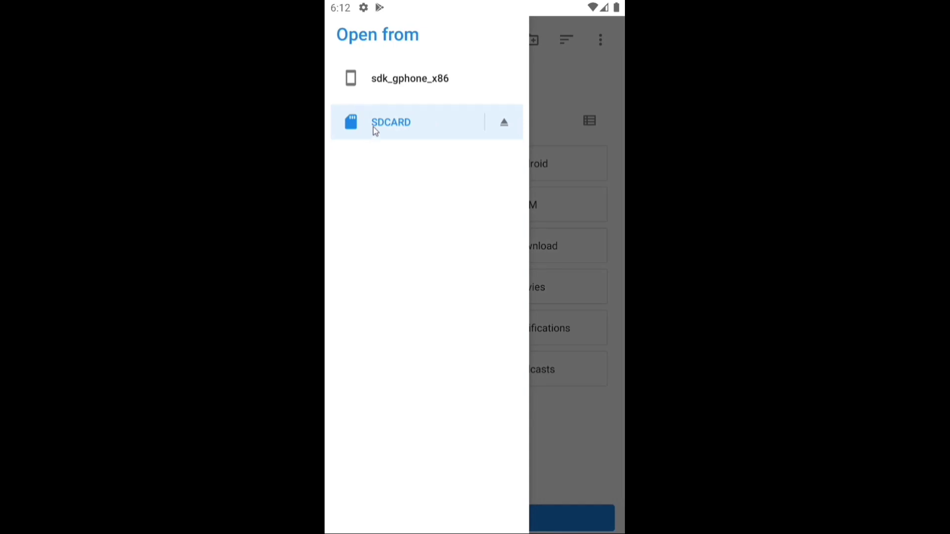
pyautogui.click(568, 204)
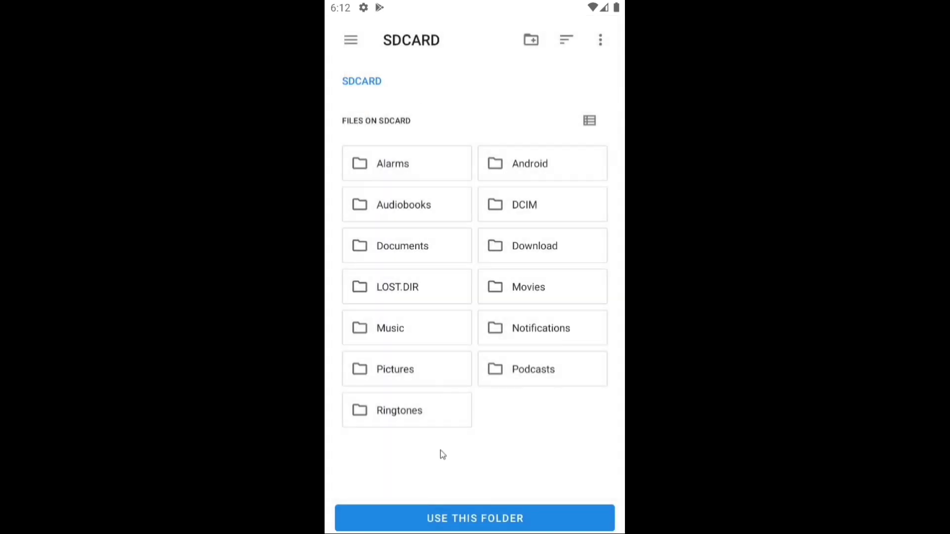
pyautogui.click(453, 523)
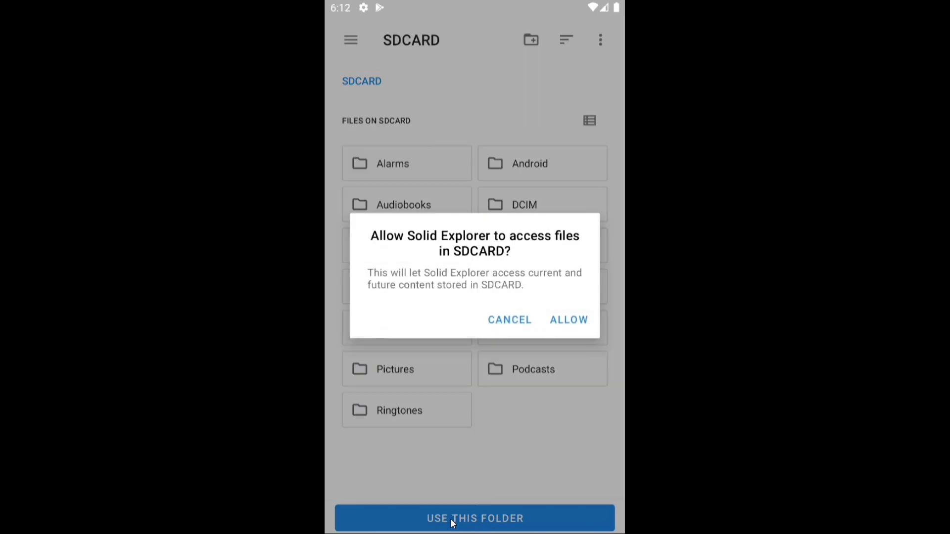
pyautogui.click(581, 320)
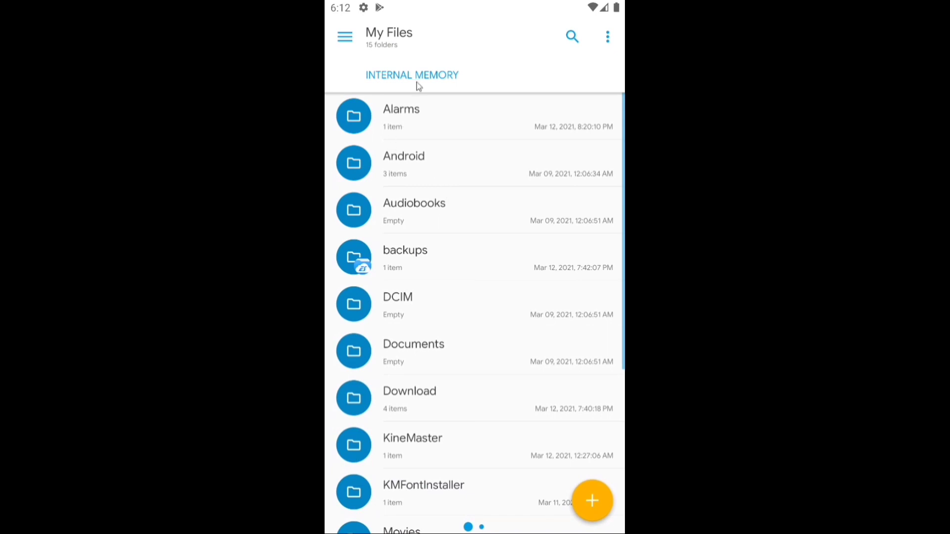
# Open Android/data on the internal memory and grant Solid Explorer access to the sdk_gphone_x86 storage root.
pyautogui.click(347, 37)
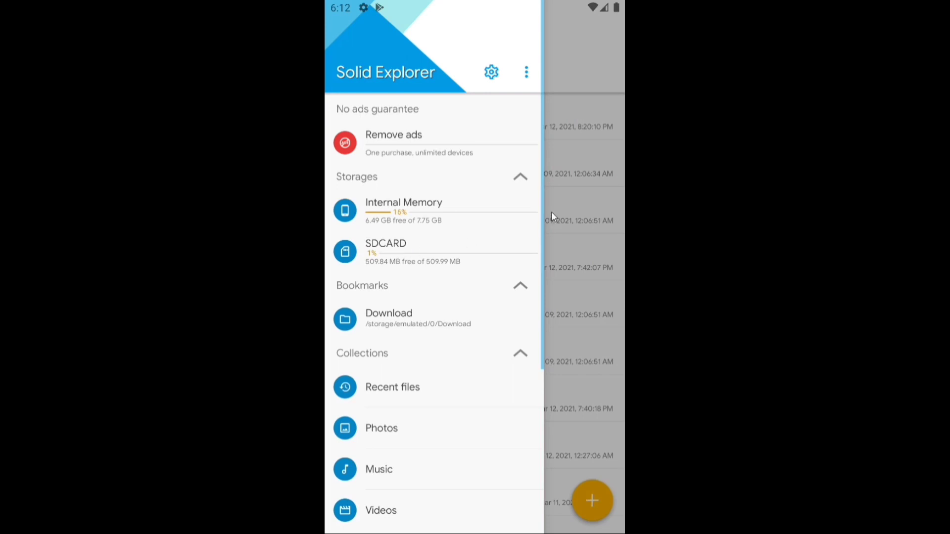
pyautogui.moveTo(415, 267); pyautogui.dragTo(405, 268)
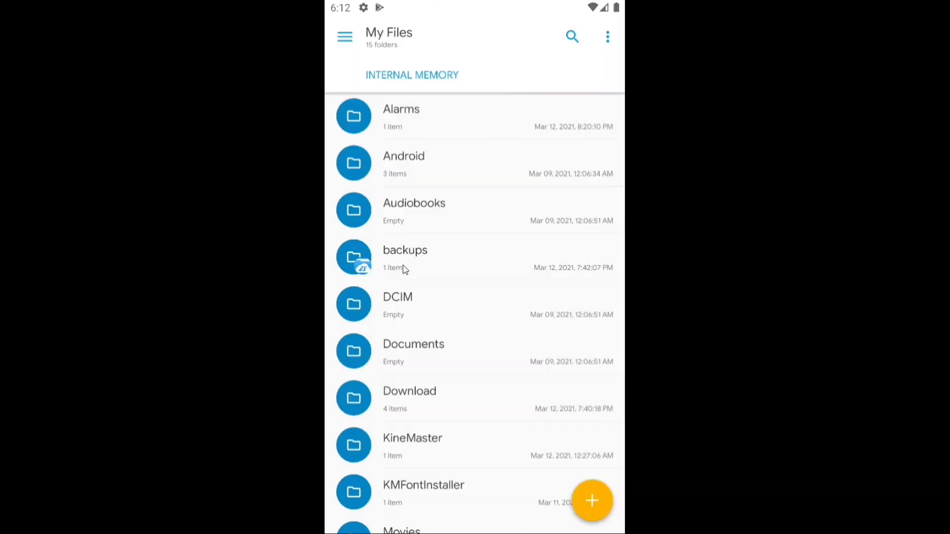
pyautogui.click(395, 172)
pyautogui.click(397, 124)
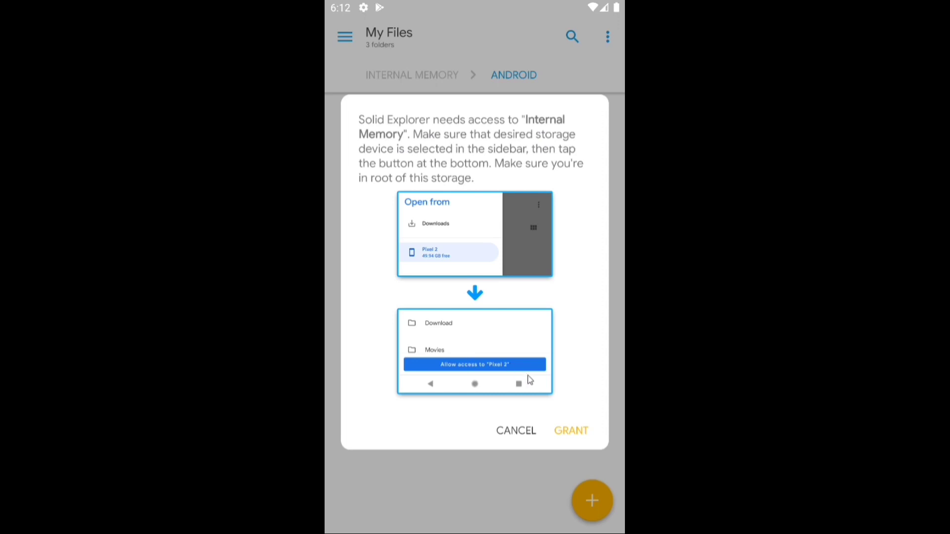
pyautogui.click(565, 432)
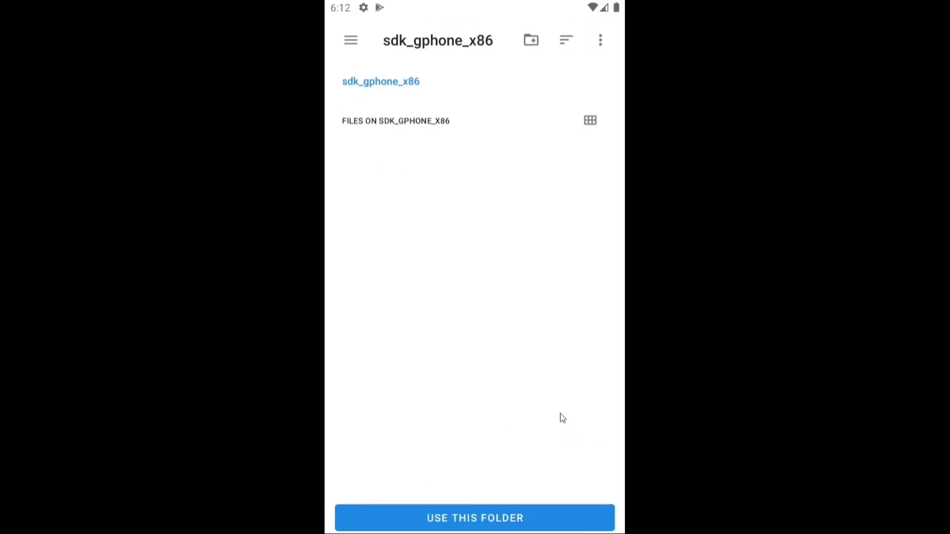
pyautogui.click(459, 519)
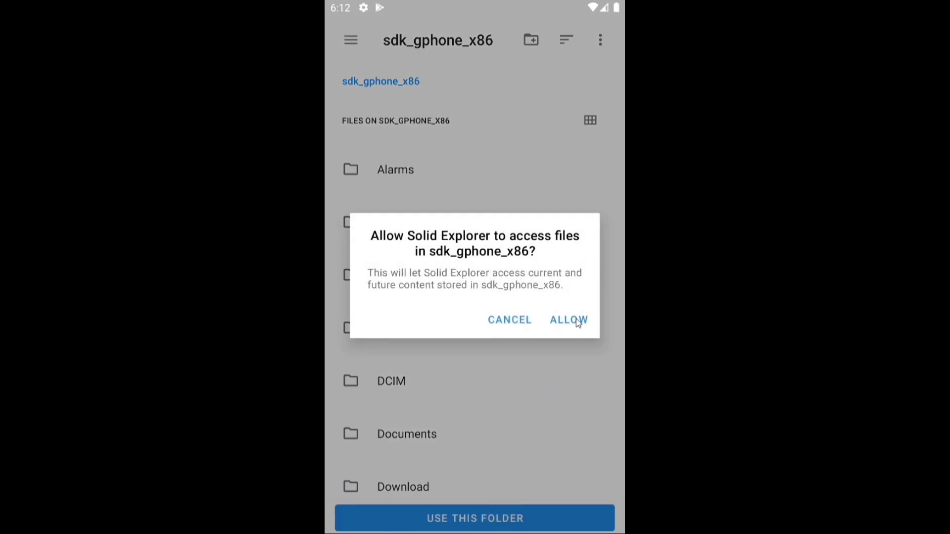
pyautogui.click(578, 323)
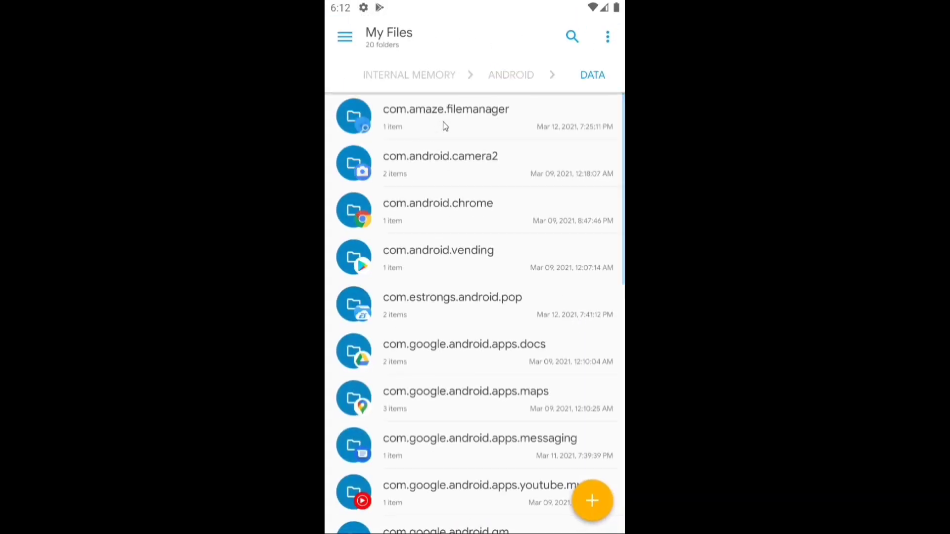
# Browse the data folder and open the exo folder inside the cache of com.google.android.youtube.
pyautogui.moveTo(437, 314); pyautogui.dragTo(471, 187)
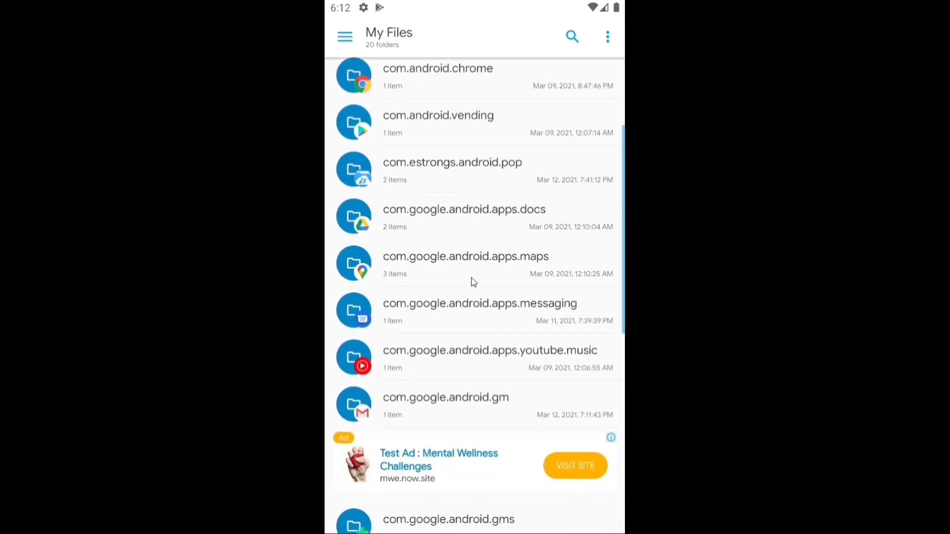
pyautogui.moveTo(473, 282); pyautogui.dragTo(503, 180)
pyautogui.moveTo(467, 362); pyautogui.dragTo(505, 157)
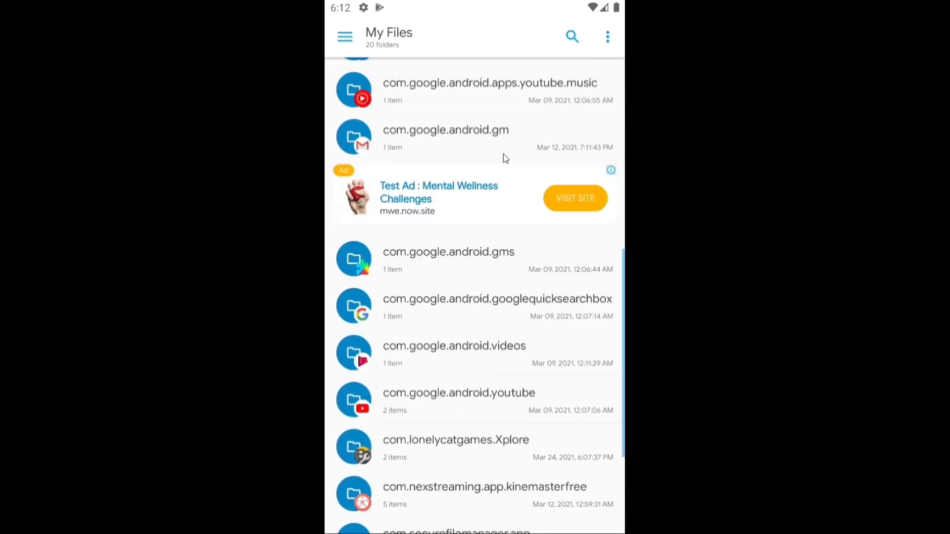
pyautogui.click(465, 229)
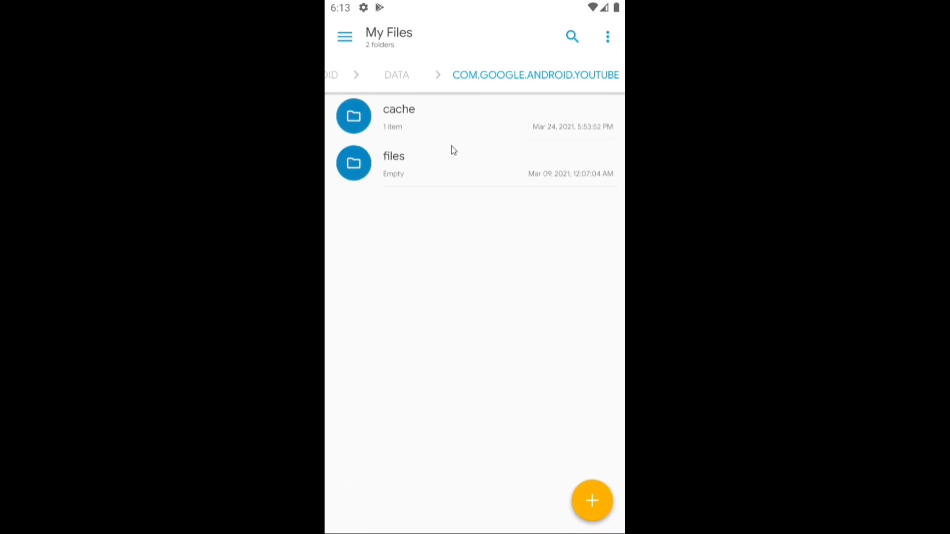
pyautogui.click(447, 123)
pyautogui.click(448, 123)
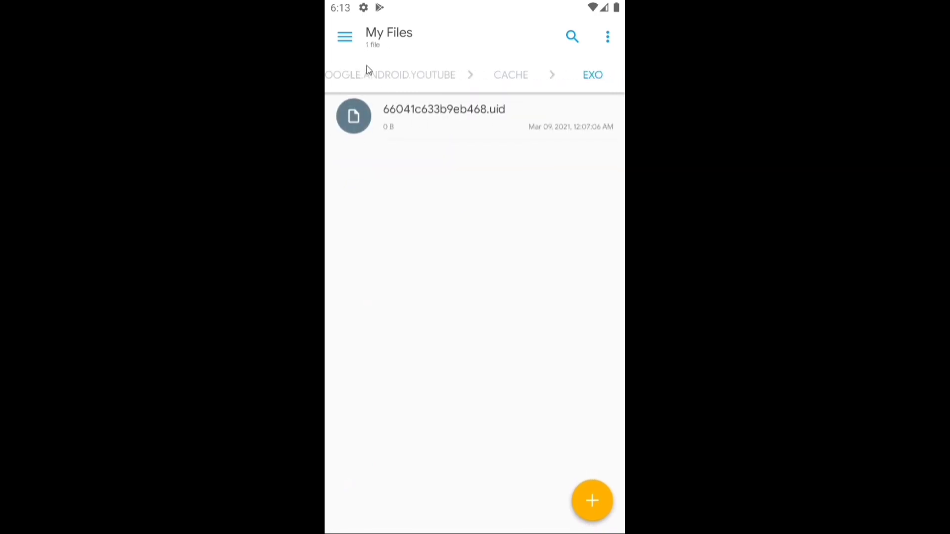
# Return to the data folder, look through its app folders, and go back up to the Android folder.
pyautogui.click(423, 77)
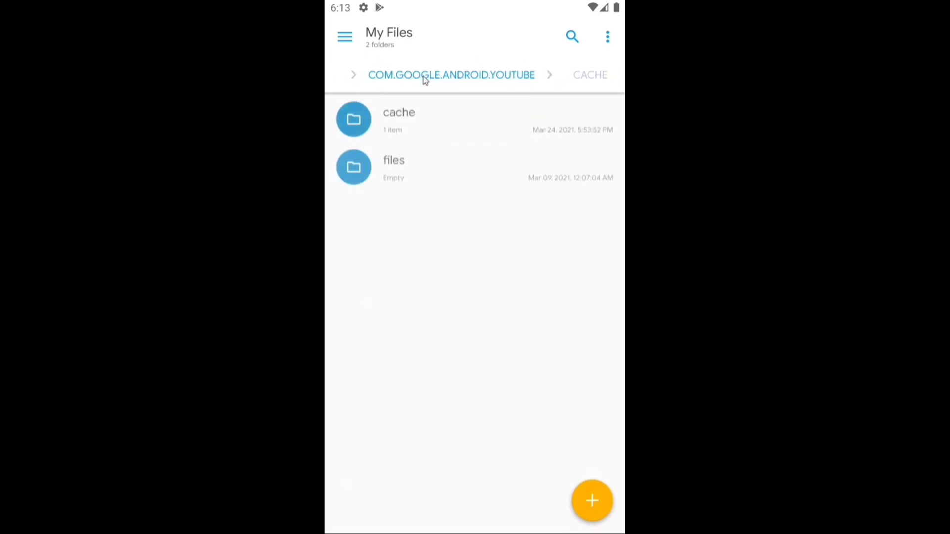
pyautogui.click(342, 78)
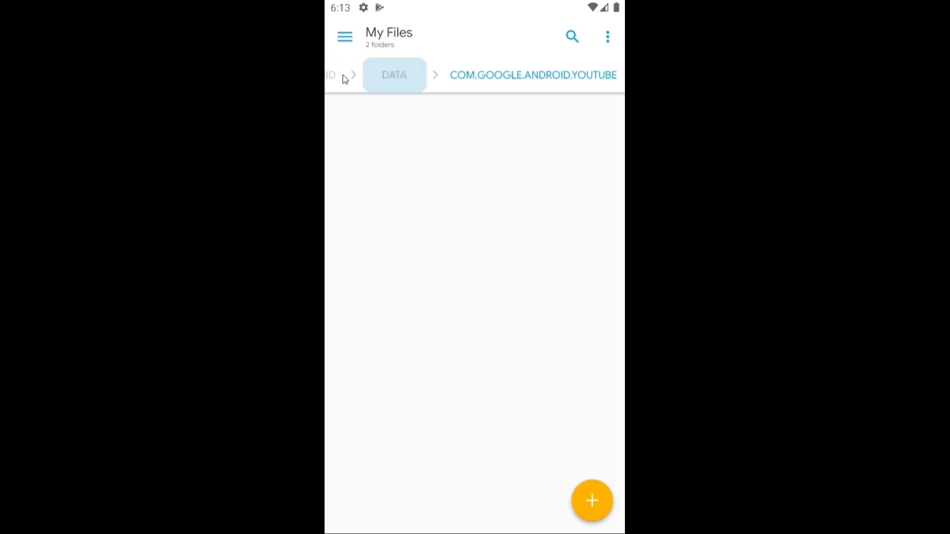
pyautogui.scroll(10, 428, 212)
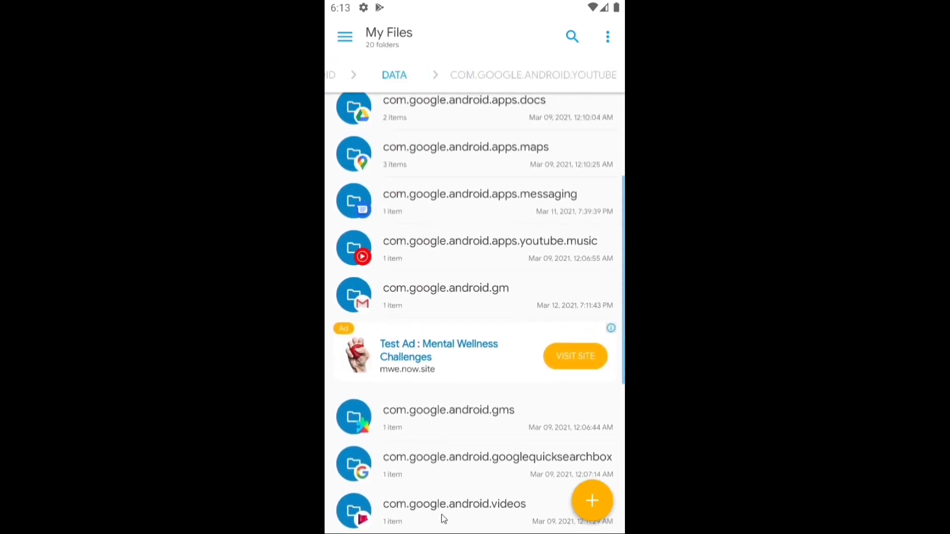
pyautogui.moveTo(468, 265); pyautogui.dragTo(441, 406)
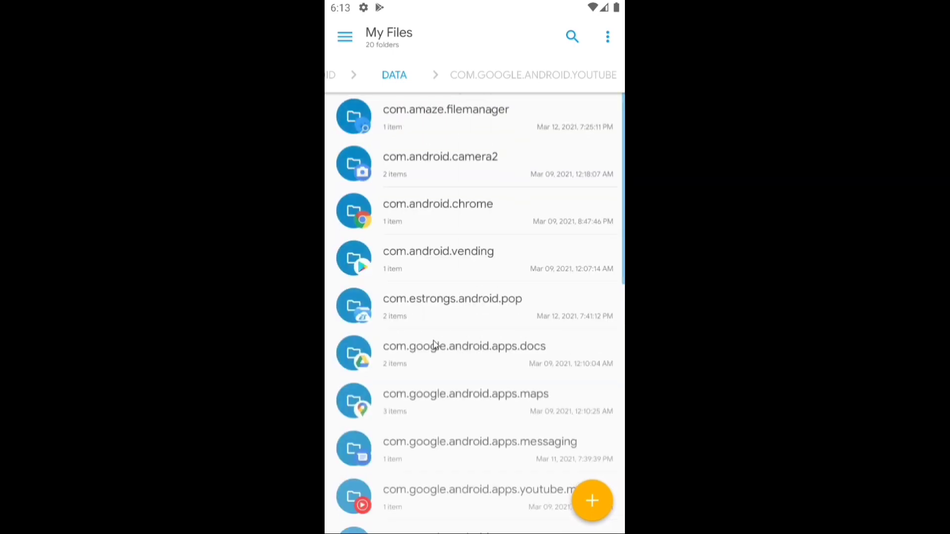
pyautogui.scroll(-10, 434, 346)
pyautogui.scroll(10, 468, 237)
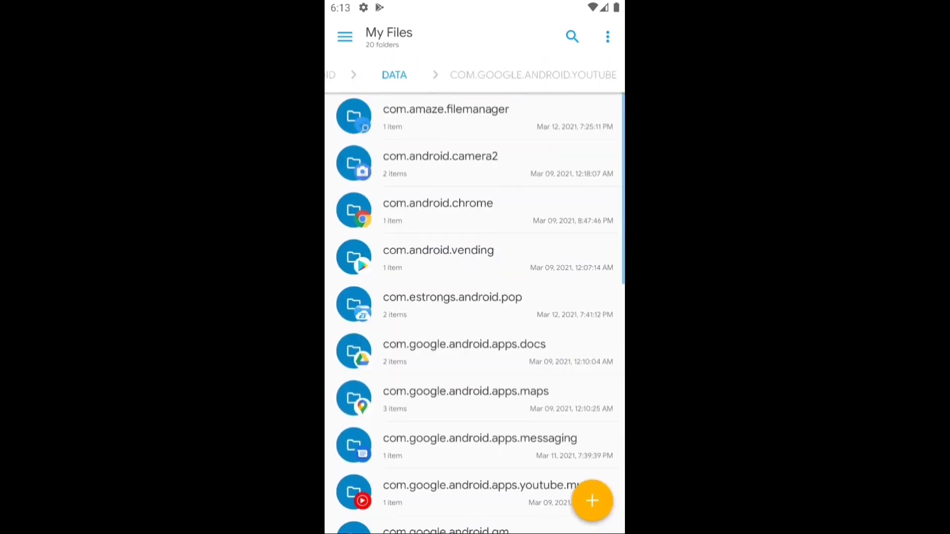
pyautogui.press('Escape')
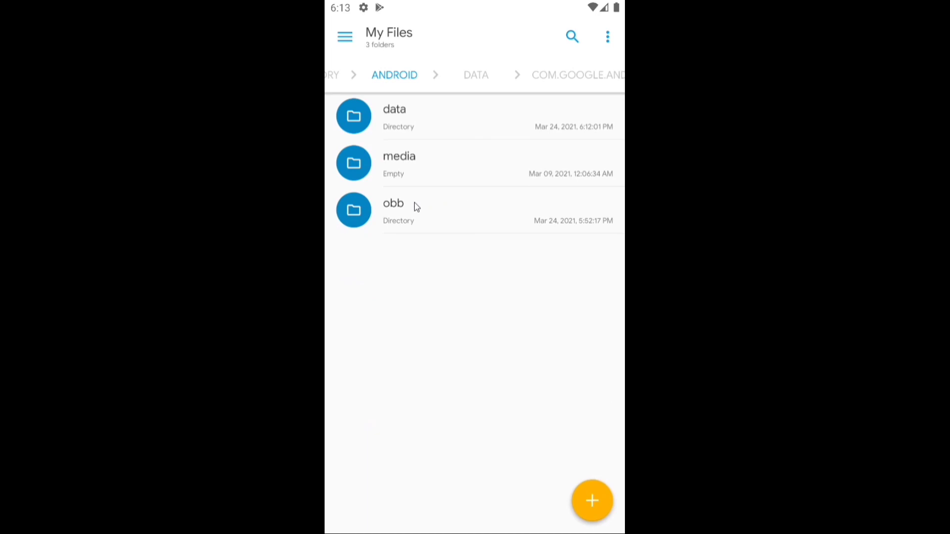
# Open the obb folder and enable showing hidden files in the folder options.
pyautogui.click(417, 207)
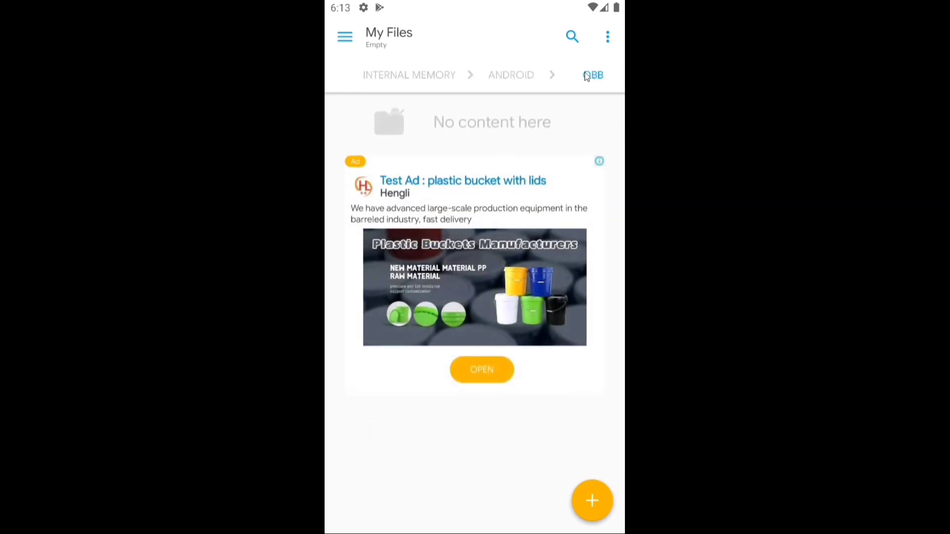
pyautogui.click(607, 36)
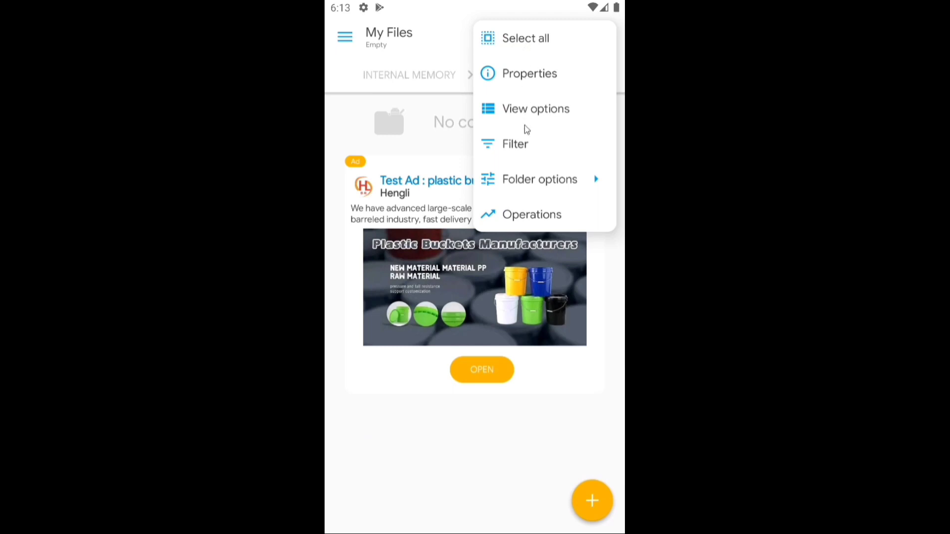
pyautogui.click(514, 180)
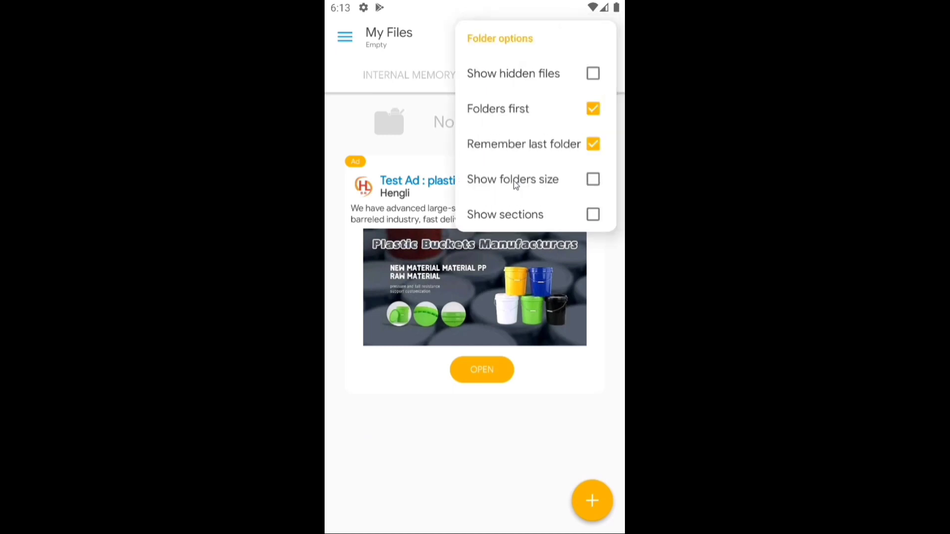
pyautogui.click(592, 78)
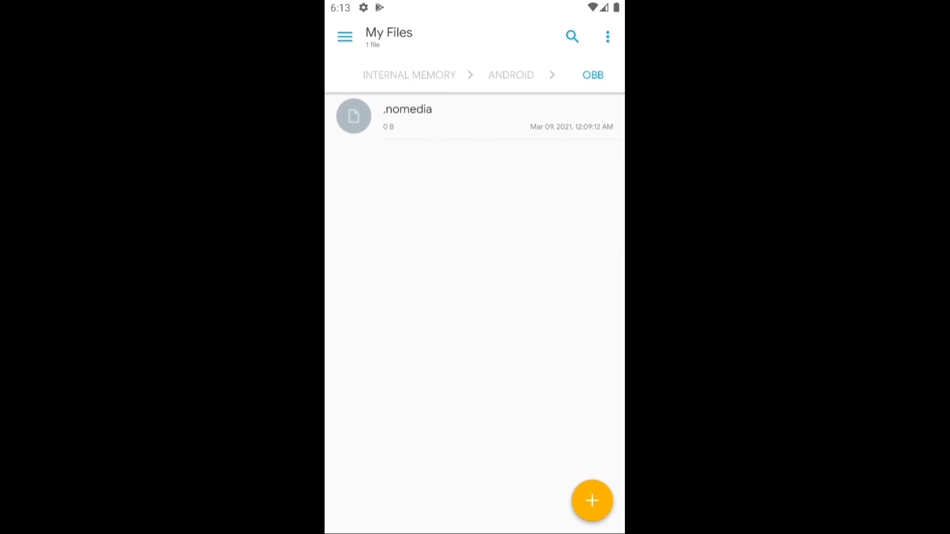
# Exit Solid Explorer from the obb folder and go to the home screen page with the file manager apps.
pyautogui.press('Escape')
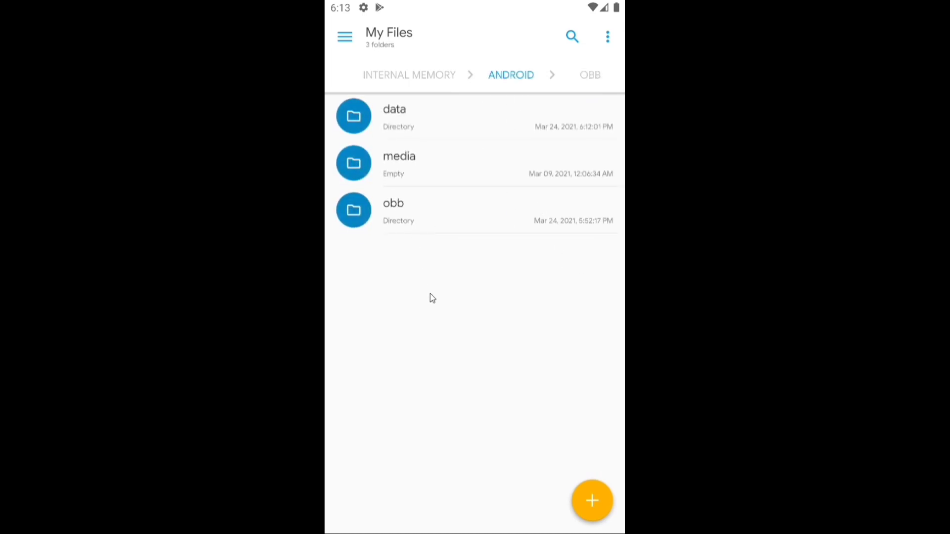
pyautogui.press('Escape')
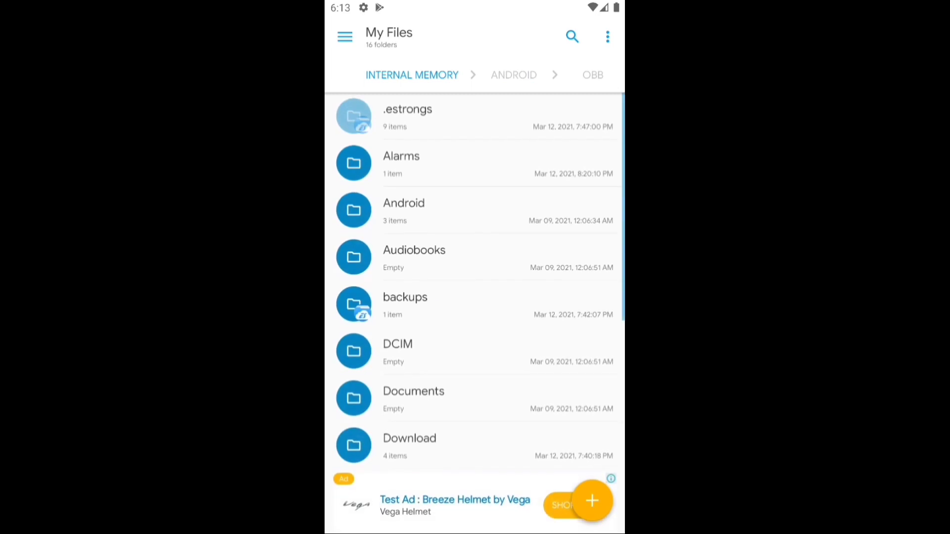
pyautogui.press('Escape')
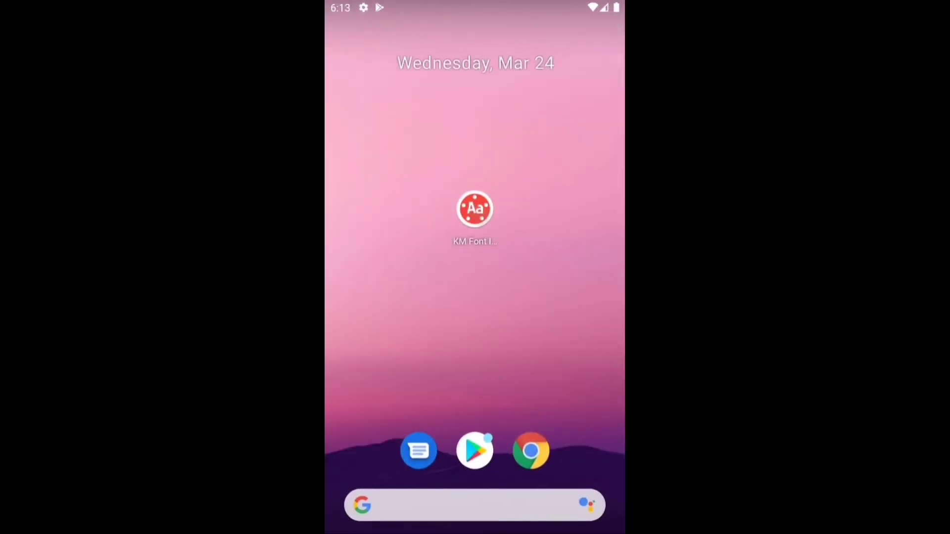
pyautogui.moveTo(584, 341); pyautogui.dragTo(498, 340)
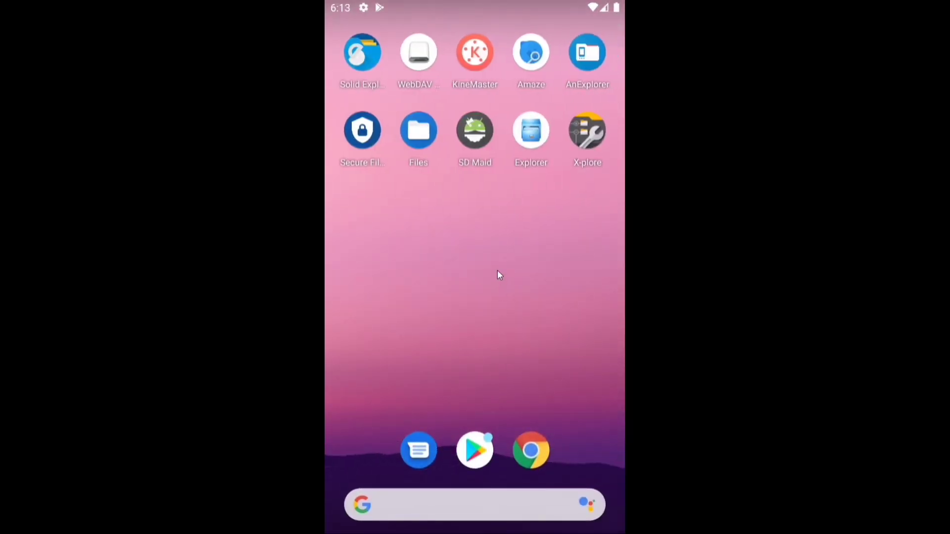